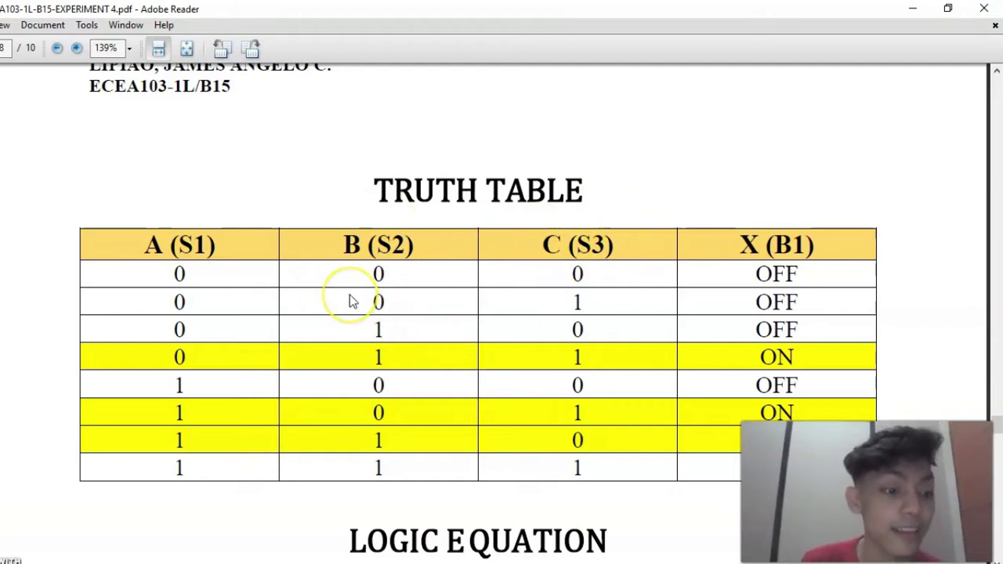
Check the truth table in the PDF, switch to the FluidSIM-P relay circuit, and stop its running simulation.
{"action": "scroll", "coordinate": [350, 300], "scroll_direction": "up", "scroll_amount": 1}
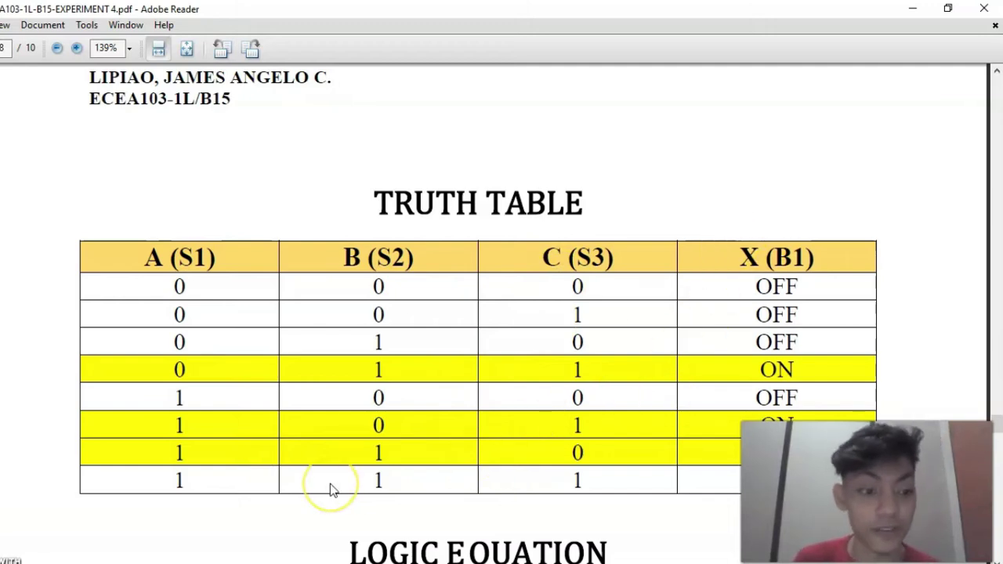
{"action": "mouse_move", "coordinate": [183, 563]}
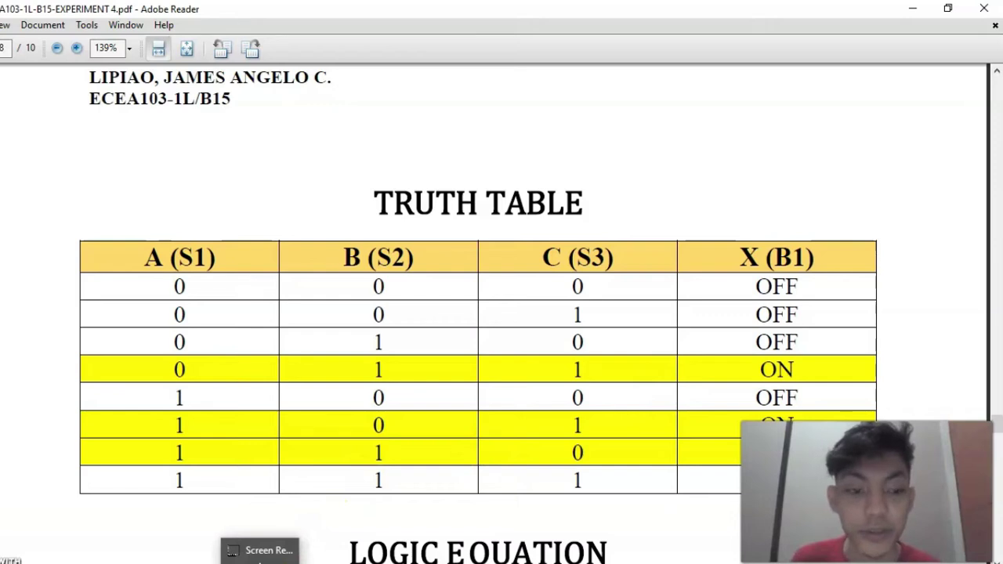
{"action": "mouse_move", "coordinate": [221, 563]}
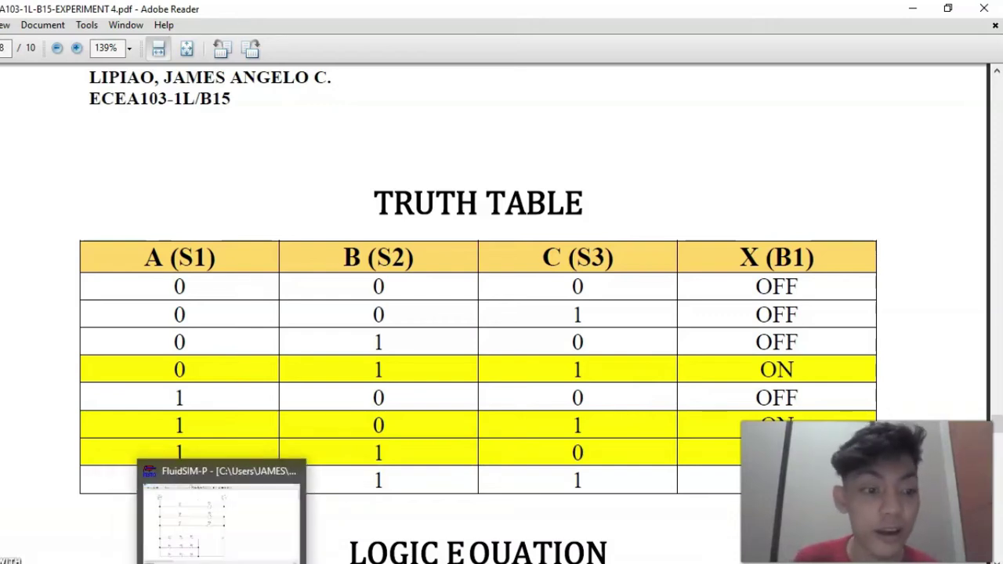
{"action": "left_click", "coordinate": [220, 517]}
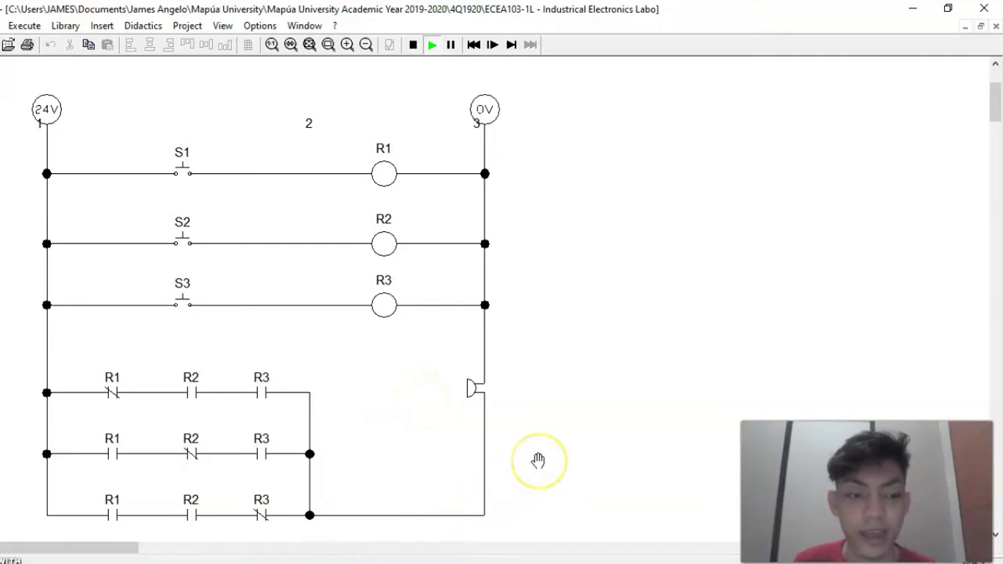
{"action": "left_click", "coordinate": [413, 44]}
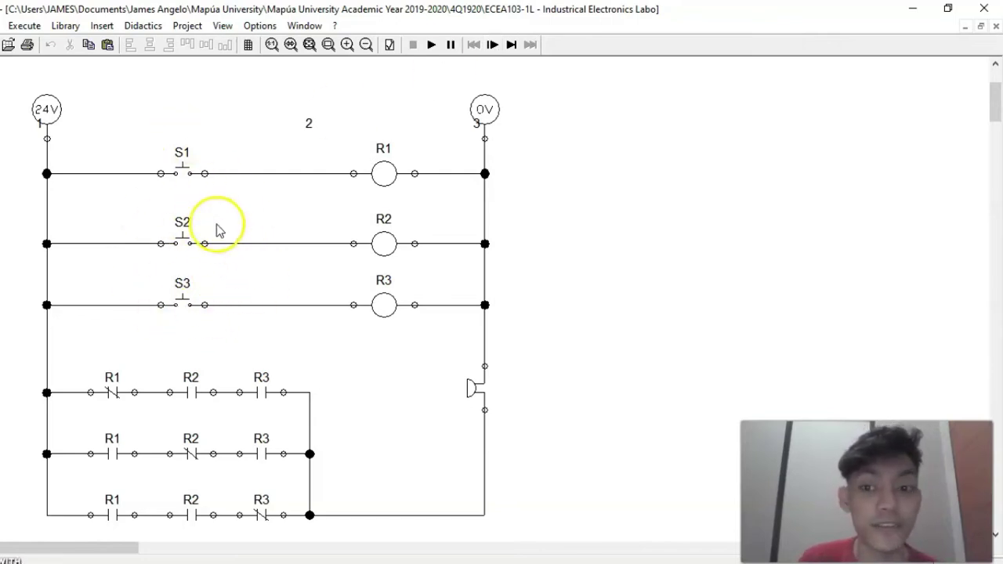
Start the simulation in single-step mode and simulate the circuit through its state changes with only switch S3 actuated.
{"action": "left_click", "coordinate": [491, 45]}
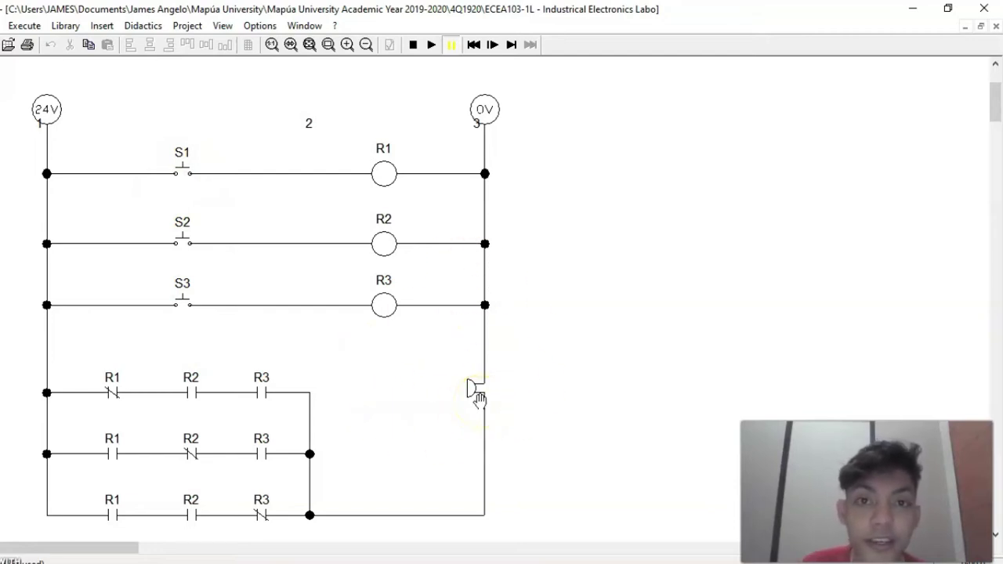
{"action": "left_click", "coordinate": [511, 44]}
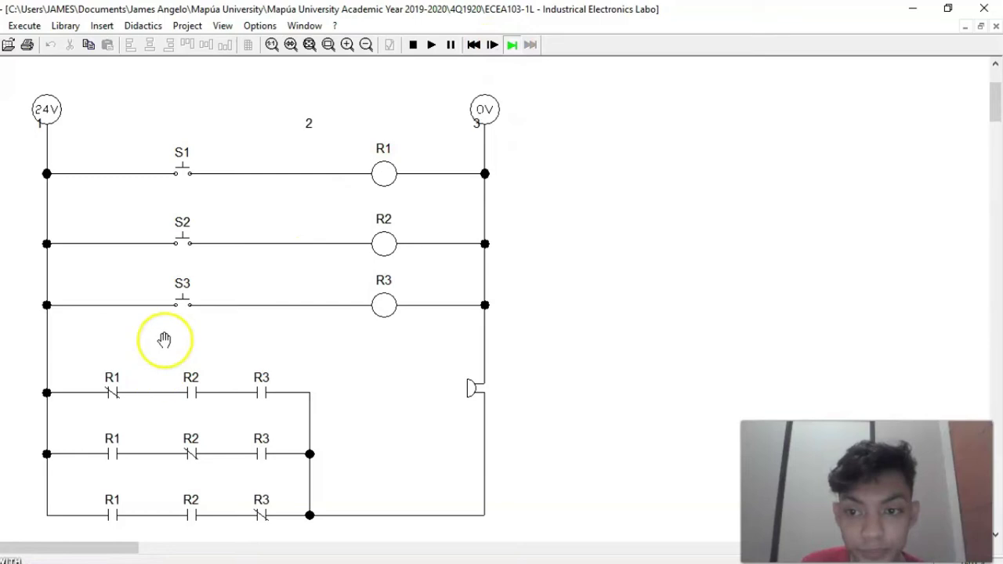
{"action": "left_click", "coordinate": [184, 289]}
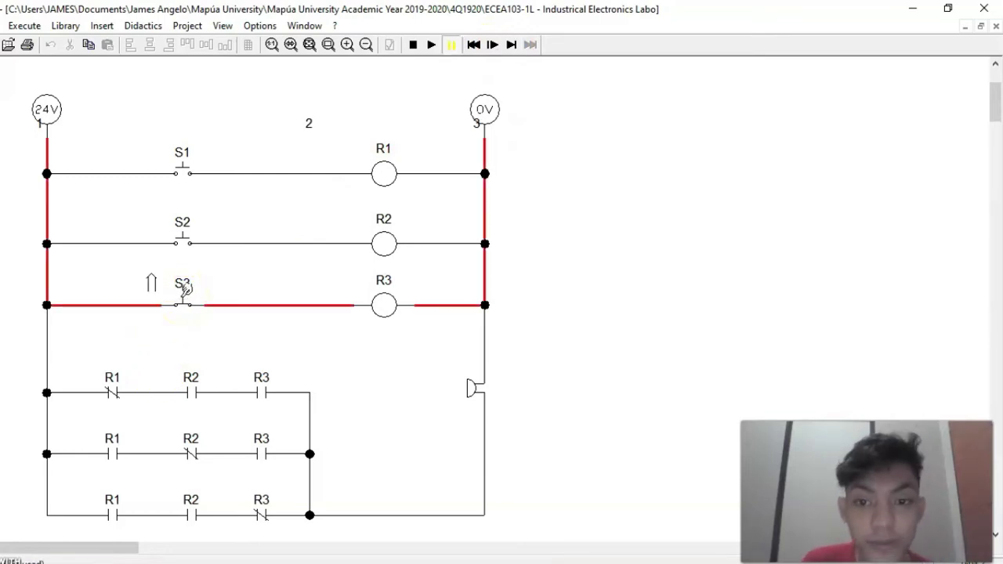
{"action": "left_click", "coordinate": [511, 45]}
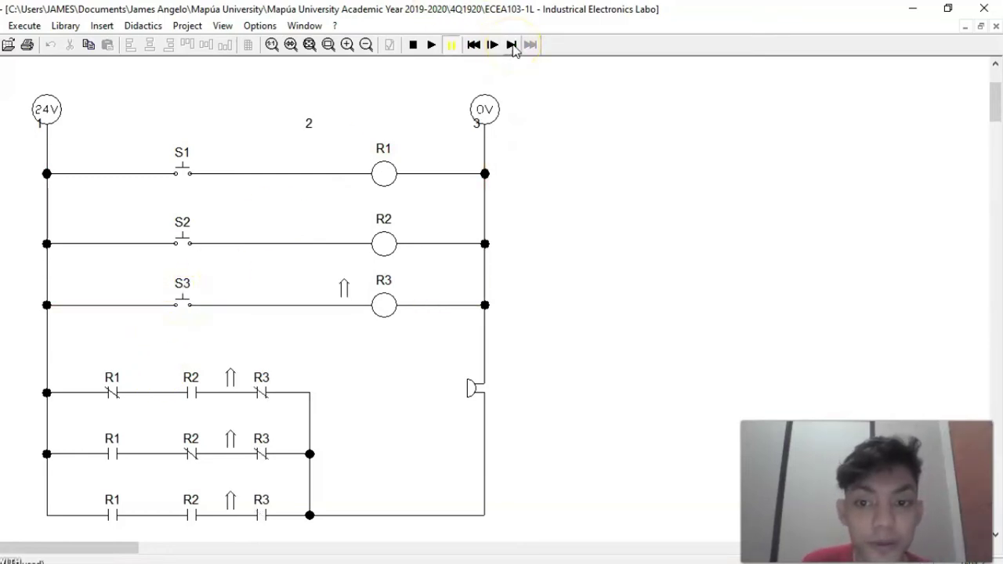
{"action": "left_click", "coordinate": [511, 45]}
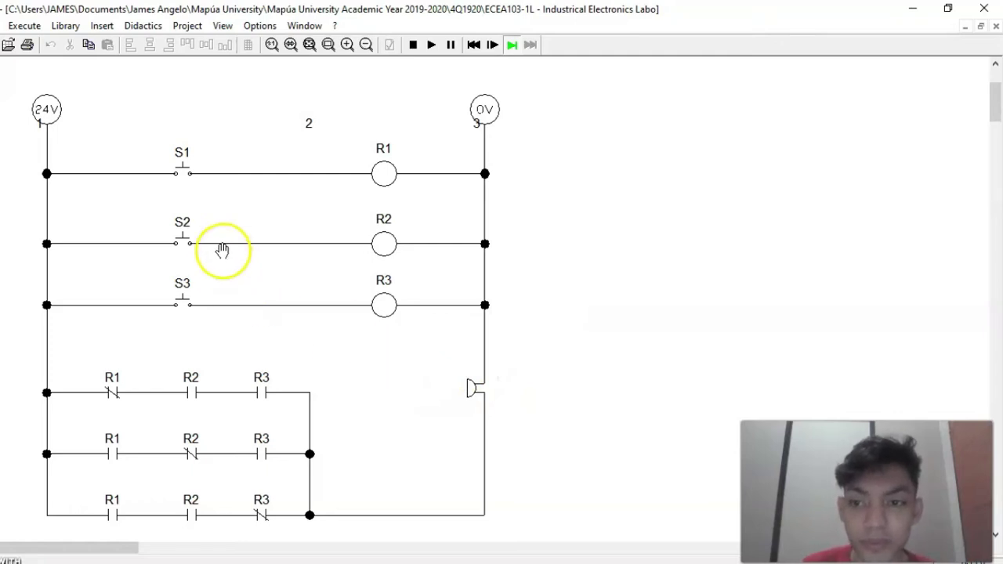
Actuate only switch S2 and simulate the circuit to its following state changes.
{"action": "left_click", "coordinate": [185, 225]}
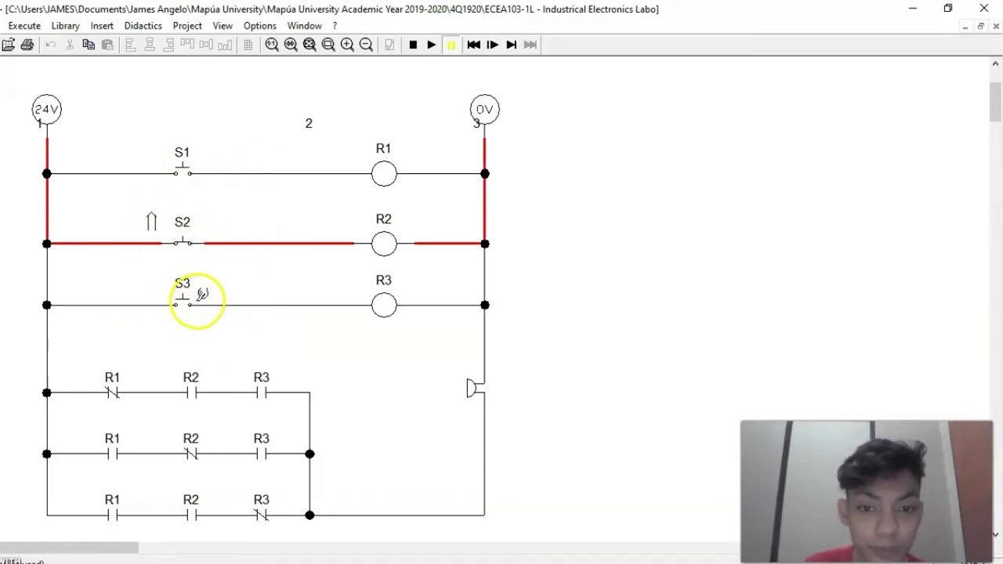
{"action": "left_click", "coordinate": [511, 45]}
{"action": "left_click", "coordinate": [511, 44]}
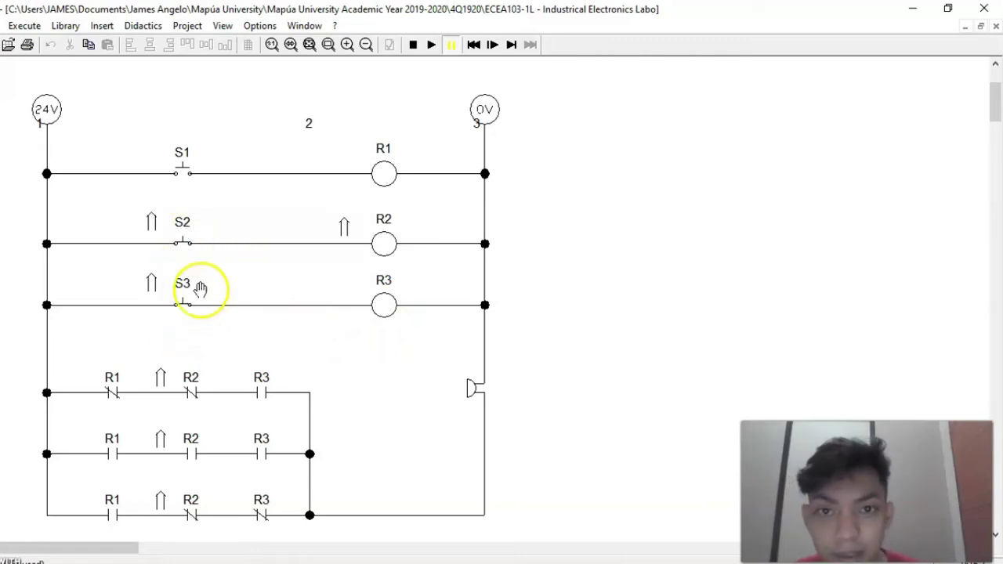
Simulate the state changes with S2 and S3 actuated together, including their release.
{"action": "left_click", "coordinate": [511, 45]}
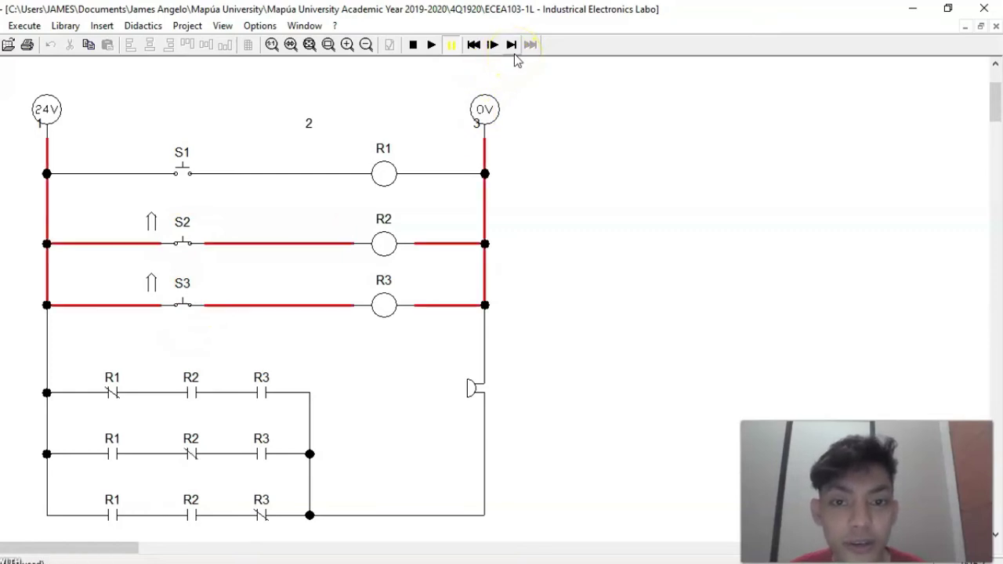
{"action": "left_click", "coordinate": [514, 47]}
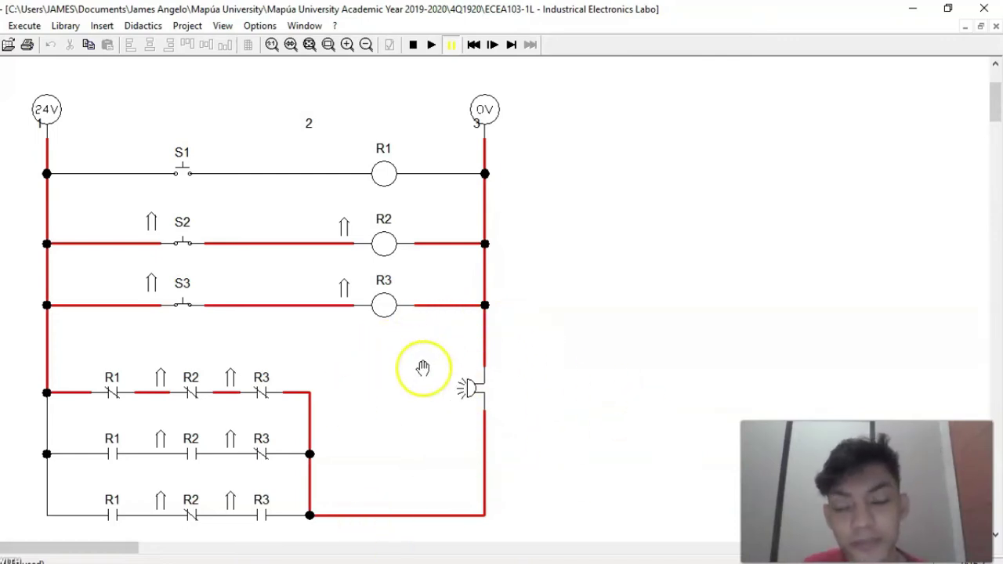
{"action": "left_click", "coordinate": [512, 46]}
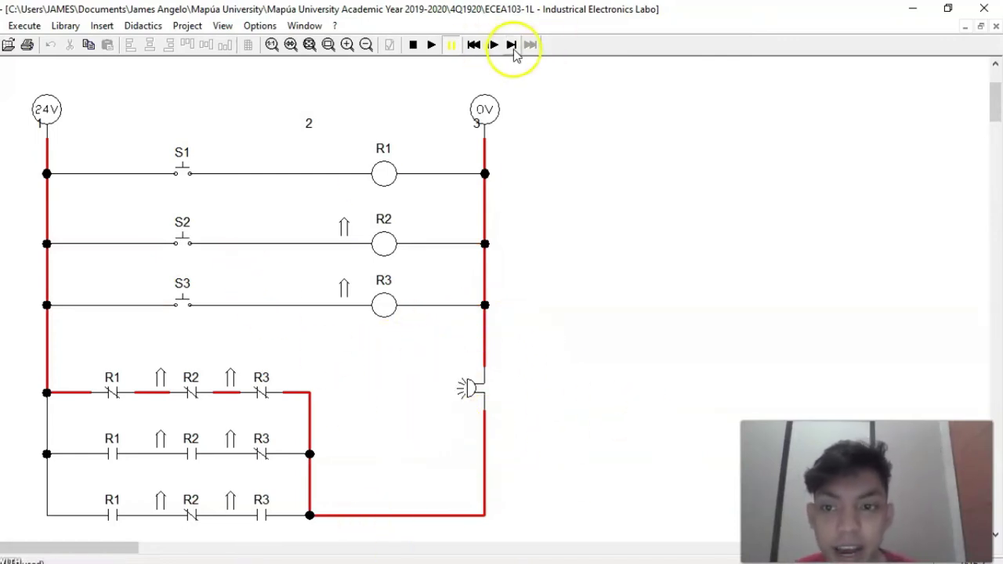
Actuate only switch S1 and advance the simulation through the switching of relay R1.
{"action": "left_click", "coordinate": [183, 154]}
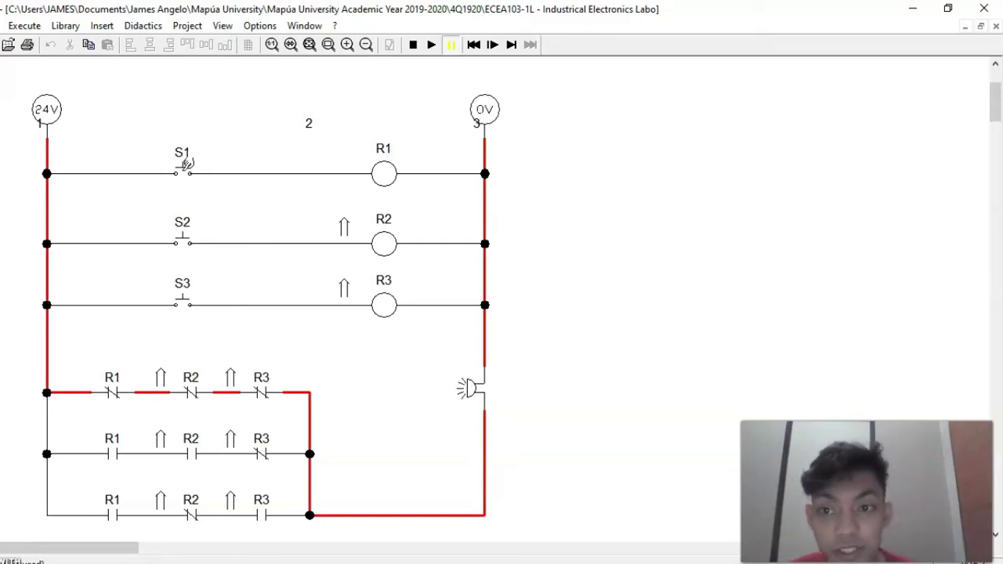
{"action": "left_click", "coordinate": [509, 44]}
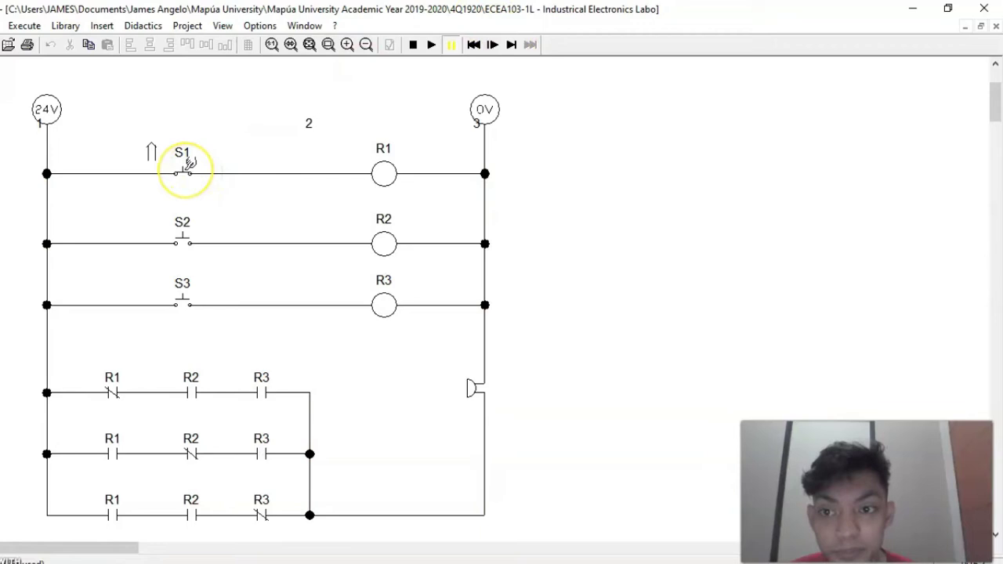
{"action": "left_click", "coordinate": [514, 44]}
{"action": "left_click", "coordinate": [515, 45]}
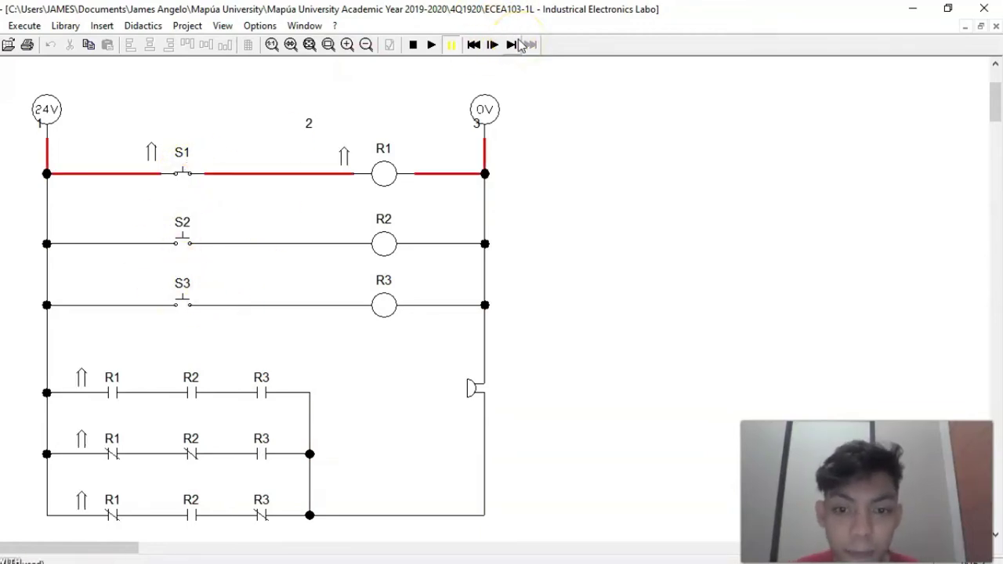
{"action": "left_click", "coordinate": [517, 45]}
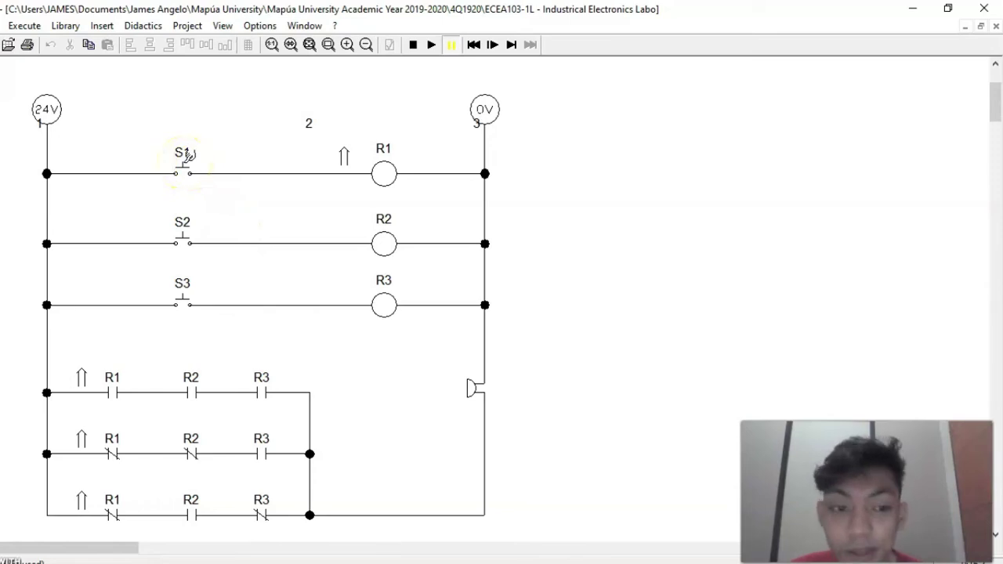
Test the S1 and S3 combination by actuating and releasing the switches while advancing the simulation through each state change.
{"action": "left_click", "coordinate": [188, 298]}
{"action": "left_click", "coordinate": [511, 45]}
{"action": "left_click", "coordinate": [514, 44]}
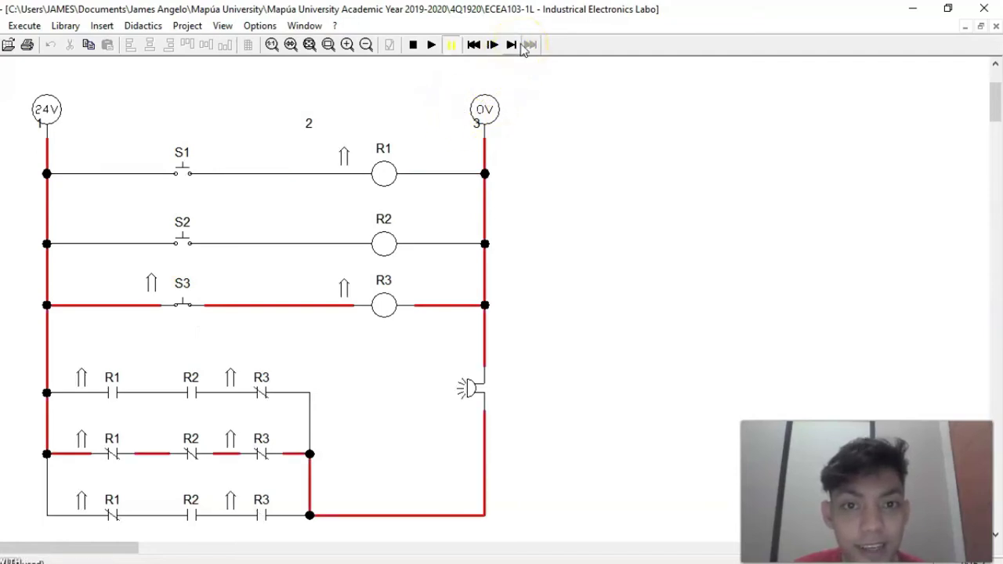
{"action": "left_click", "coordinate": [513, 45]}
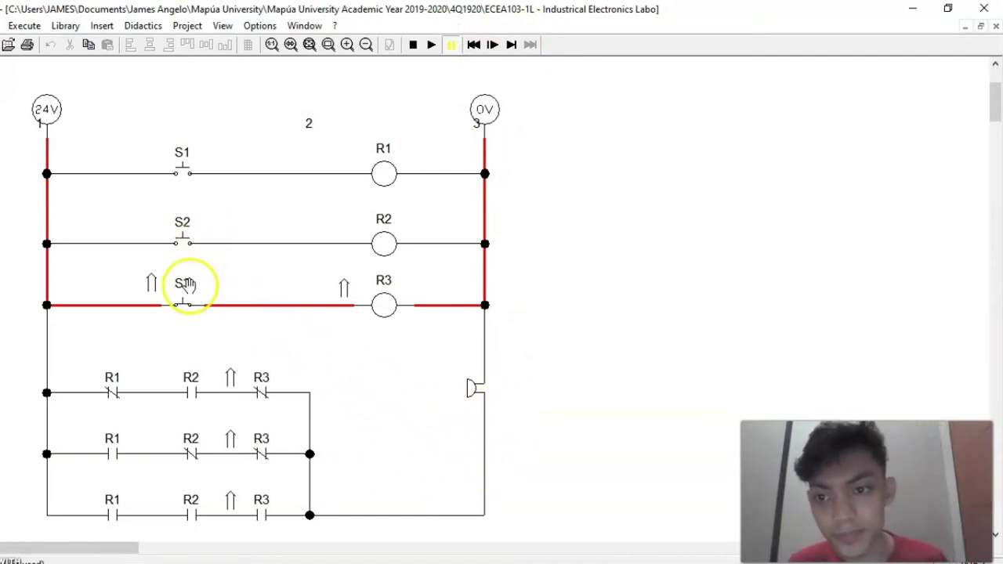
{"action": "left_click", "coordinate": [516, 45]}
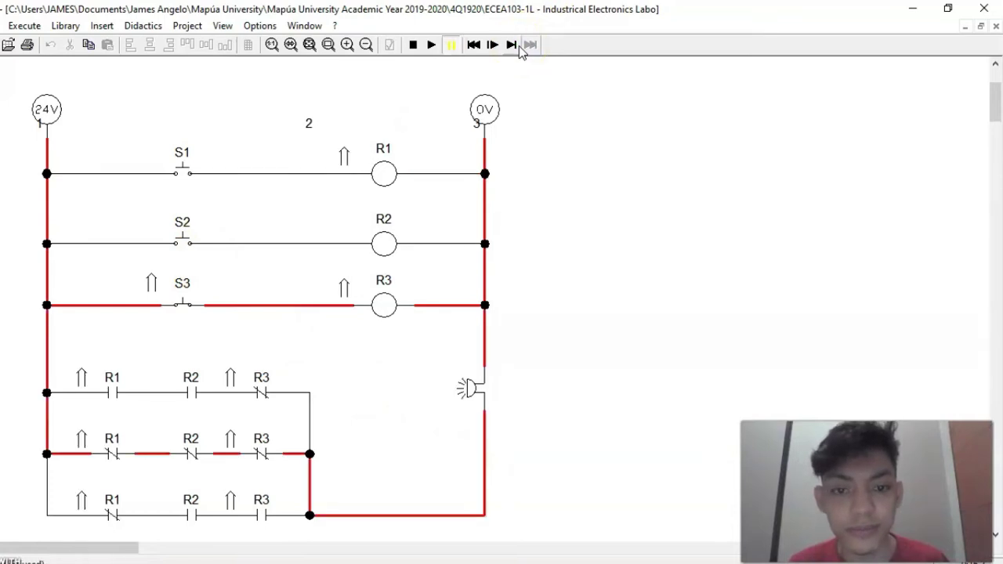
{"action": "left_click", "coordinate": [185, 298]}
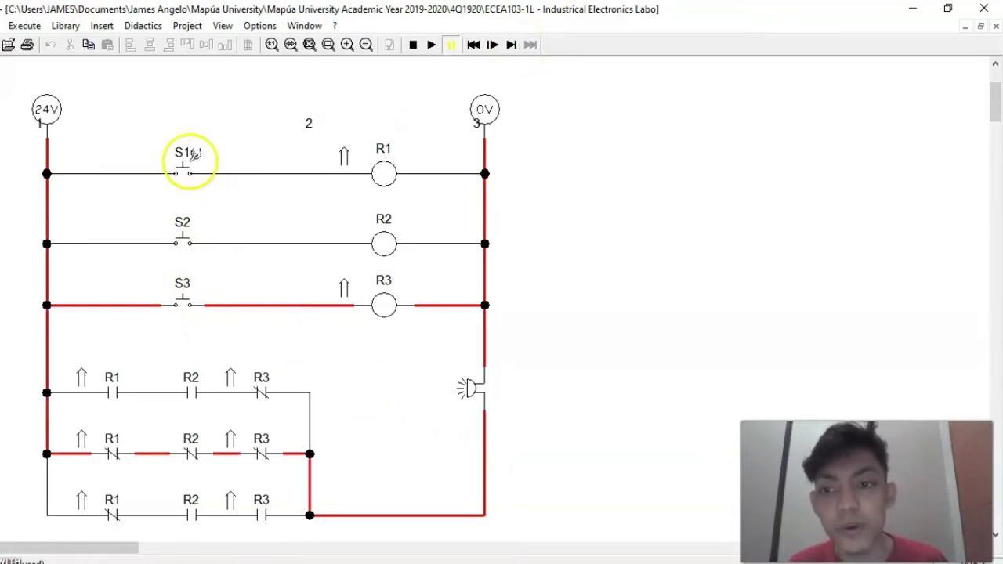
{"action": "left_click", "coordinate": [510, 45]}
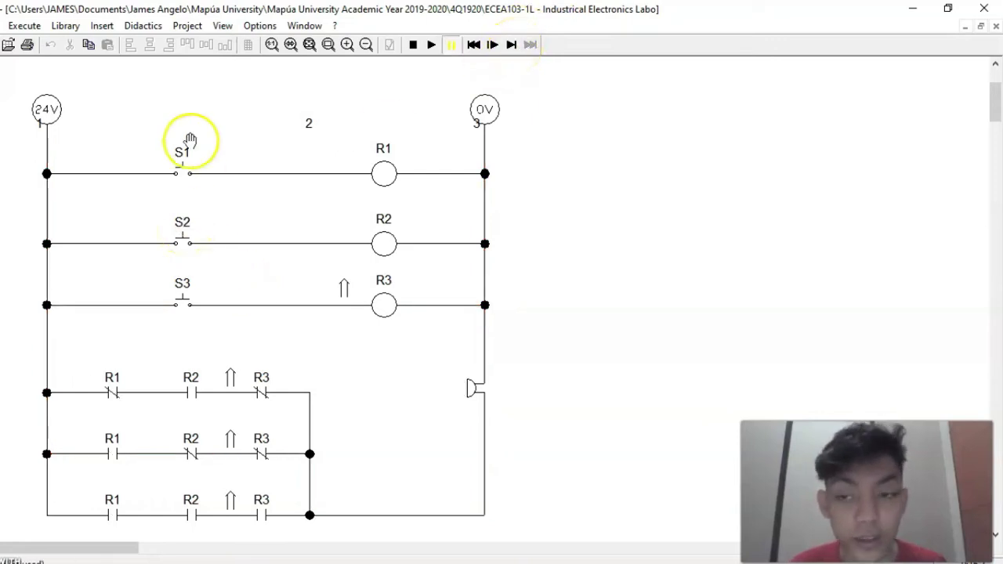
Actuate S1 and S2 with S3 open, and simulate until relays R1 and R2 switch.
{"action": "left_click", "coordinate": [183, 177]}
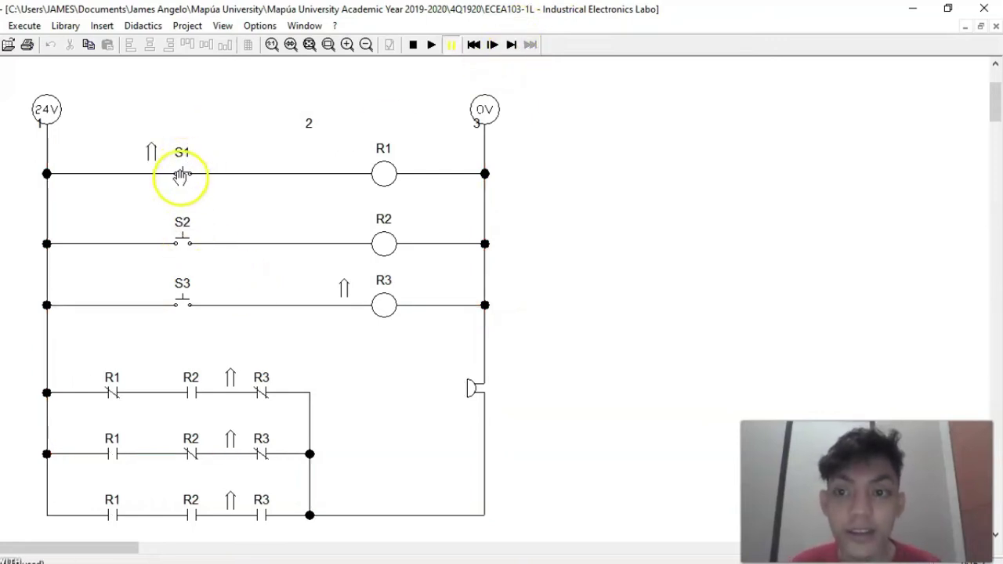
{"action": "left_click", "coordinate": [183, 231]}
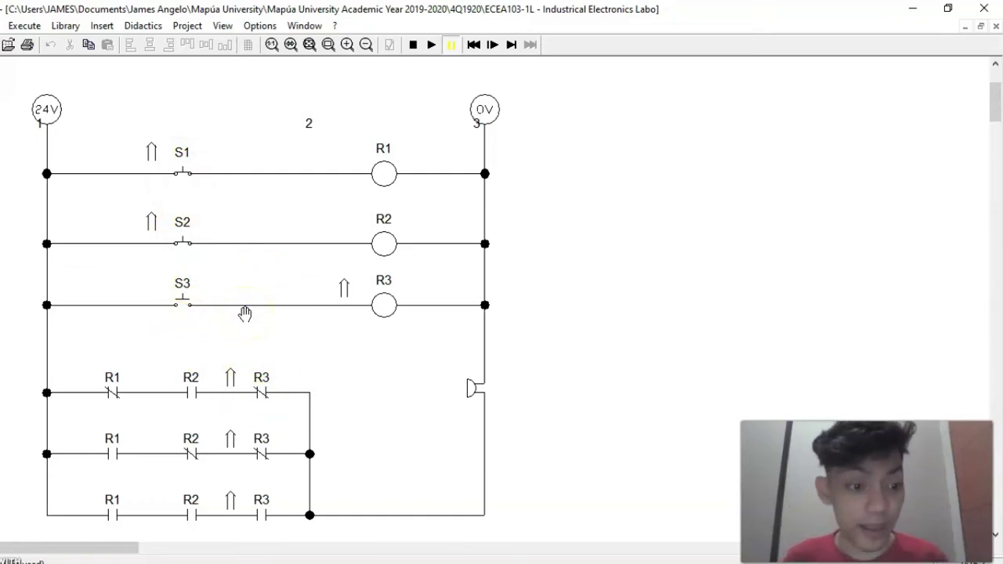
{"action": "left_click", "coordinate": [511, 50]}
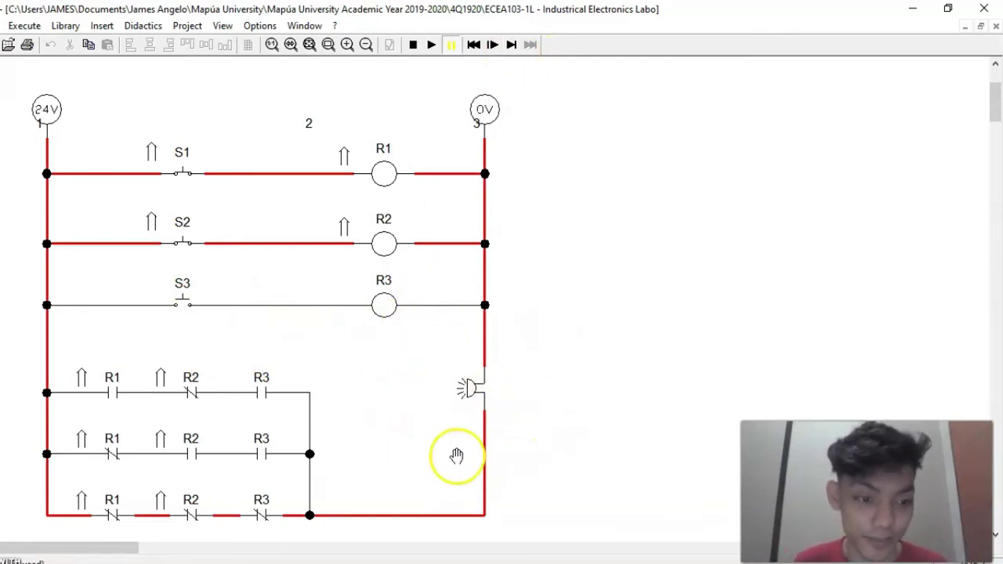
Add S3 to the actuated S1 and S2, and advance the simulation until all relays have dropped out.
{"action": "left_click", "coordinate": [183, 304]}
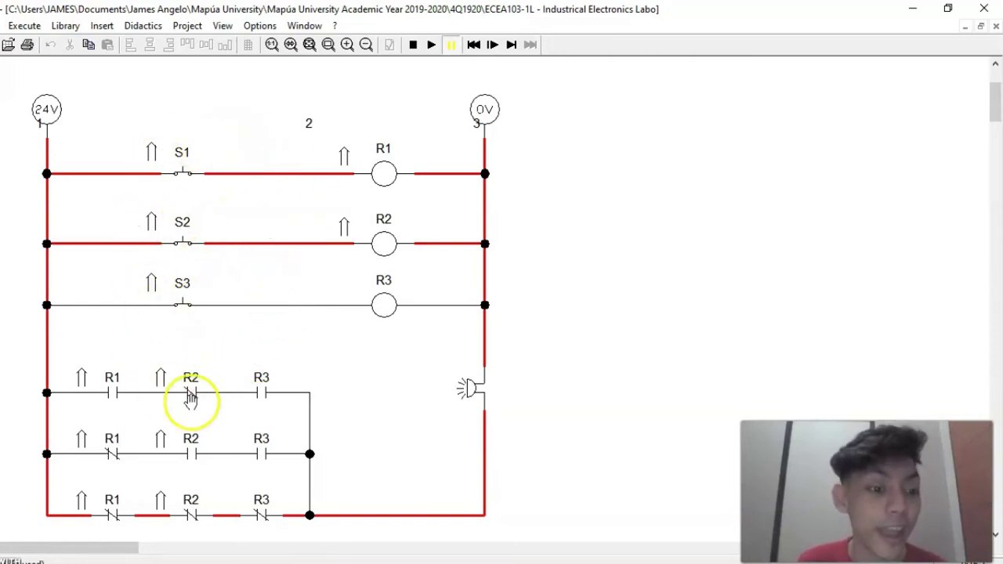
{"action": "left_click", "coordinate": [514, 47]}
{"action": "left_click", "coordinate": [513, 46]}
{"action": "left_click", "coordinate": [475, 96]}
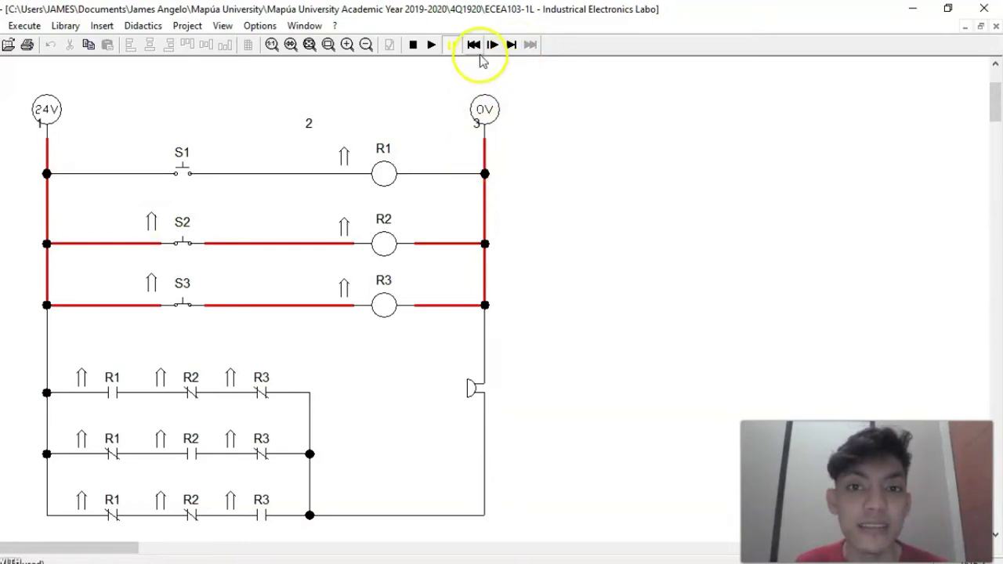
{"action": "left_click", "coordinate": [511, 45]}
{"action": "left_click", "coordinate": [512, 45]}
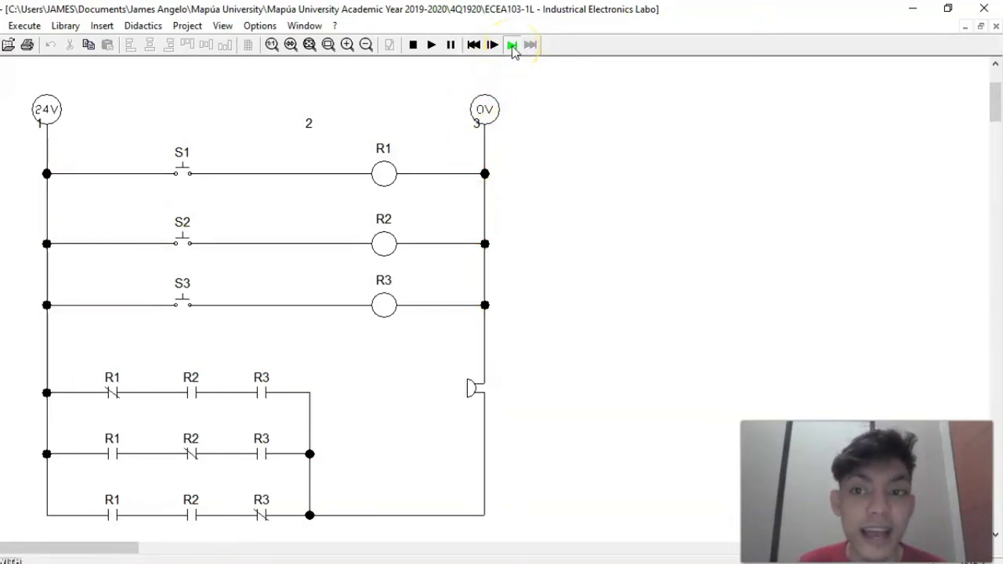
Actuate S1, S2 and S3 from the idle state and advance the simulation through relay switching and switch release.
{"action": "left_click", "coordinate": [184, 174]}
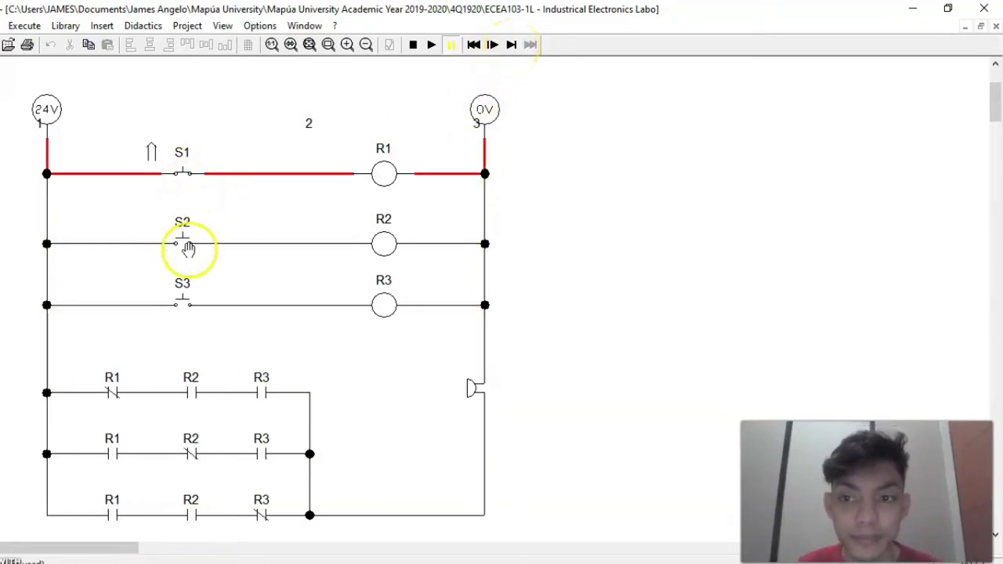
{"action": "left_click", "coordinate": [186, 232]}
{"action": "left_click", "coordinate": [188, 302]}
{"action": "left_click", "coordinate": [512, 46]}
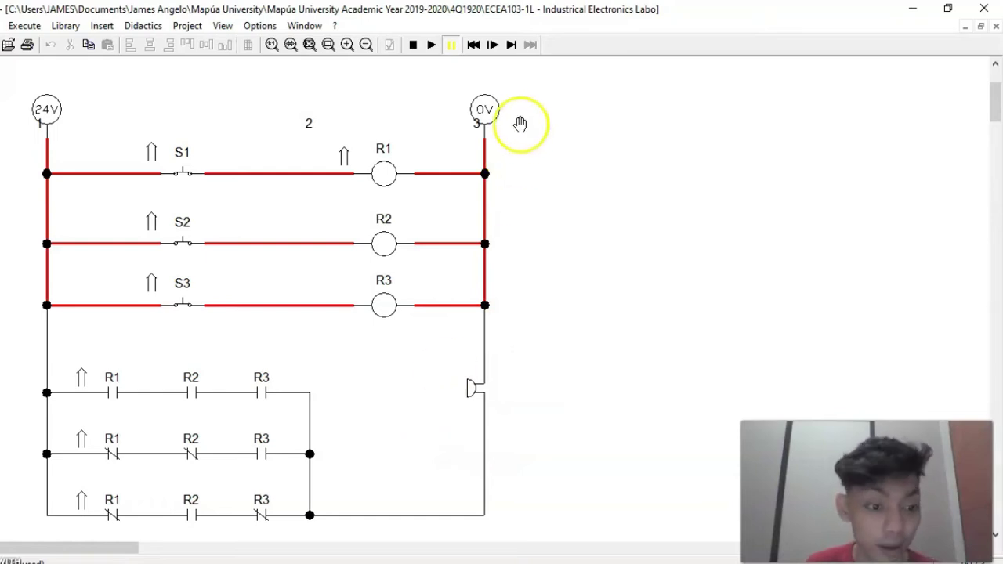
{"action": "left_click", "coordinate": [511, 46]}
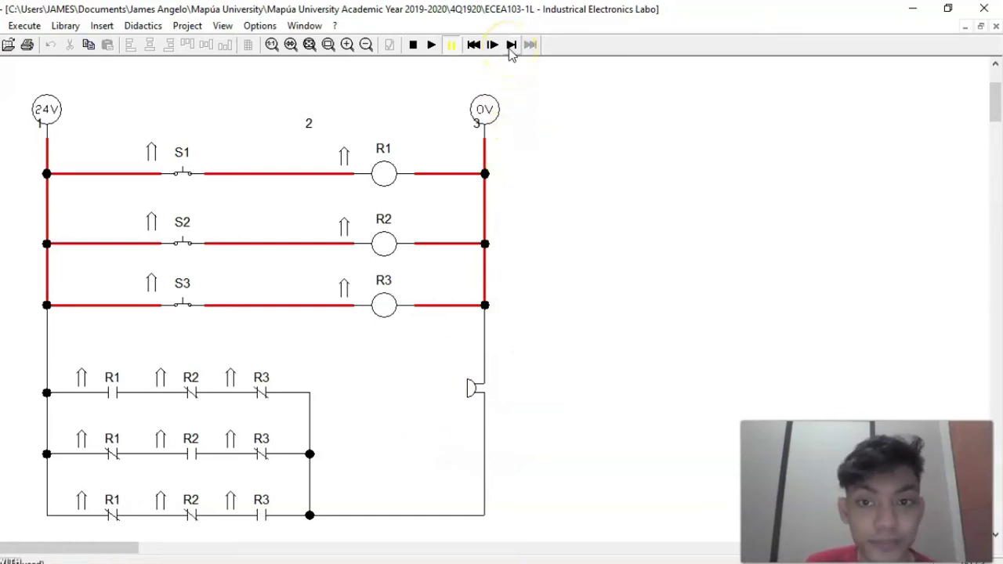
{"action": "left_click", "coordinate": [511, 46]}
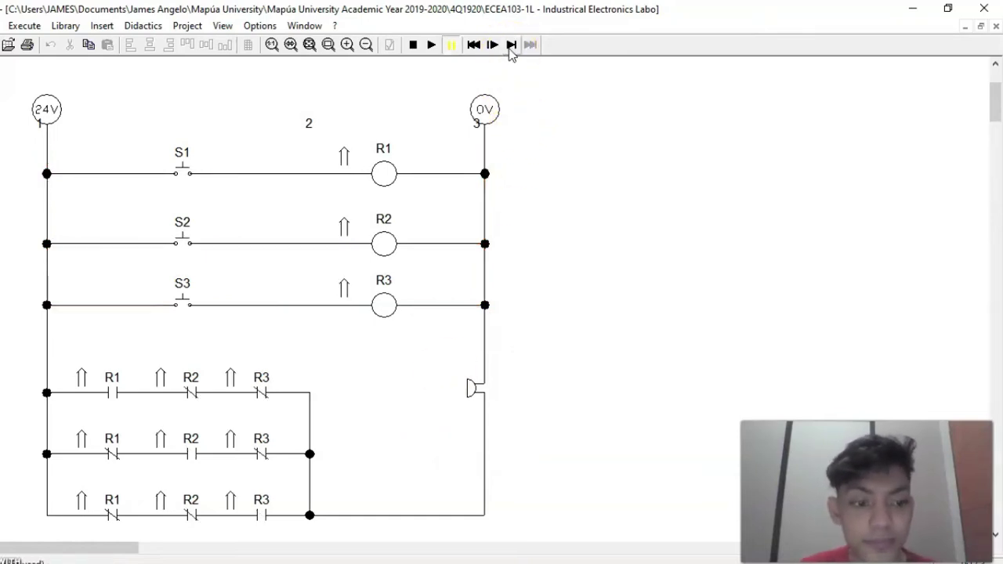
{"action": "left_click", "coordinate": [494, 52]}
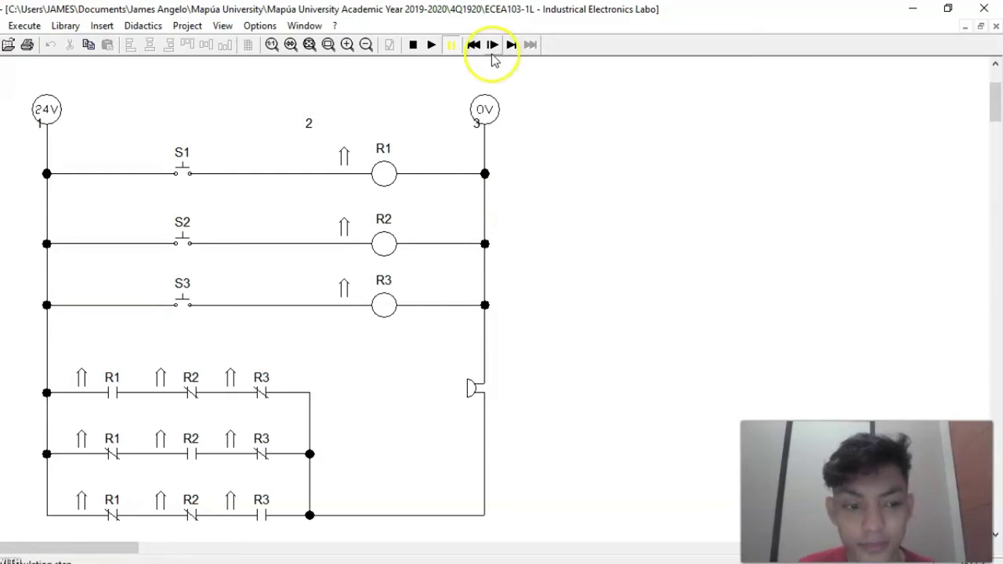
Switch to the experiment PDF in Adobe Reader and review the three-switch buzzer circuit's truth table and logic equation.
{"action": "left_click", "coordinate": [317, 563]}
{"action": "scroll", "coordinate": [932, 172], "scroll_direction": "down", "scroll_amount": 1}
{"action": "scroll", "coordinate": [932, 172], "scroll_direction": "up", "scroll_amount": 1}
{"action": "scroll", "coordinate": [932, 171], "scroll_direction": "down", "scroll_amount": 1}
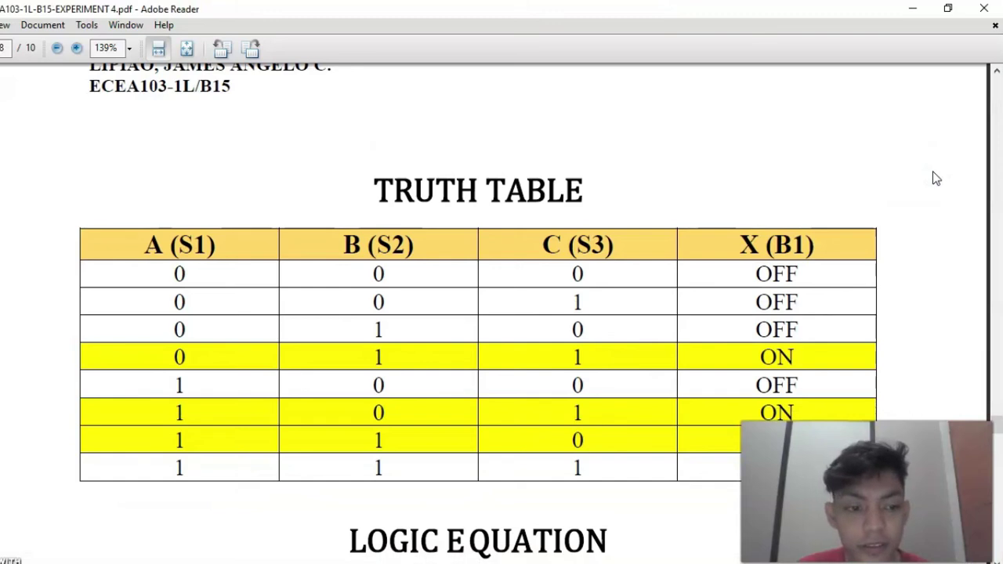
{"action": "scroll", "coordinate": [933, 173], "scroll_direction": "down", "scroll_amount": 10}
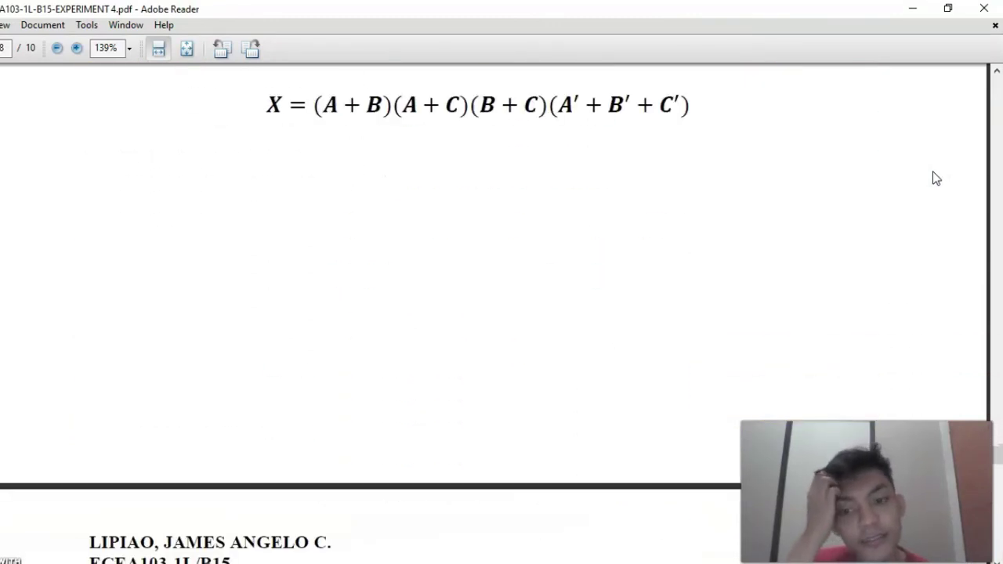
Examine the two-switch circuit with lamps L1 and L2 and its truth table on the PDF's next page.
{"action": "scroll", "coordinate": [932, 173], "scroll_direction": "down", "scroll_amount": 5}
{"action": "scroll", "coordinate": [933, 172], "scroll_direction": "down", "scroll_amount": 8}
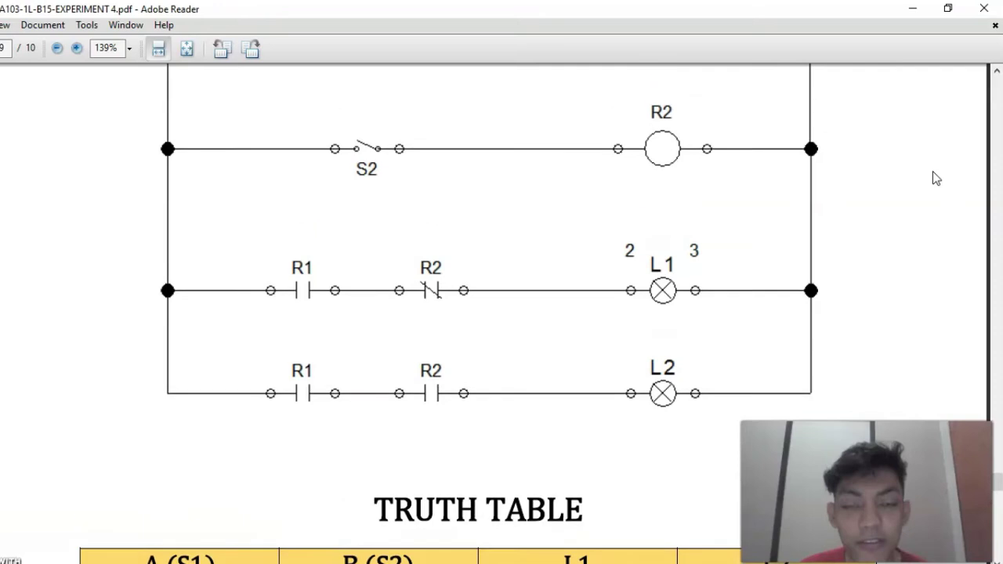
{"action": "scroll", "coordinate": [934, 177], "scroll_direction": "up", "scroll_amount": 4}
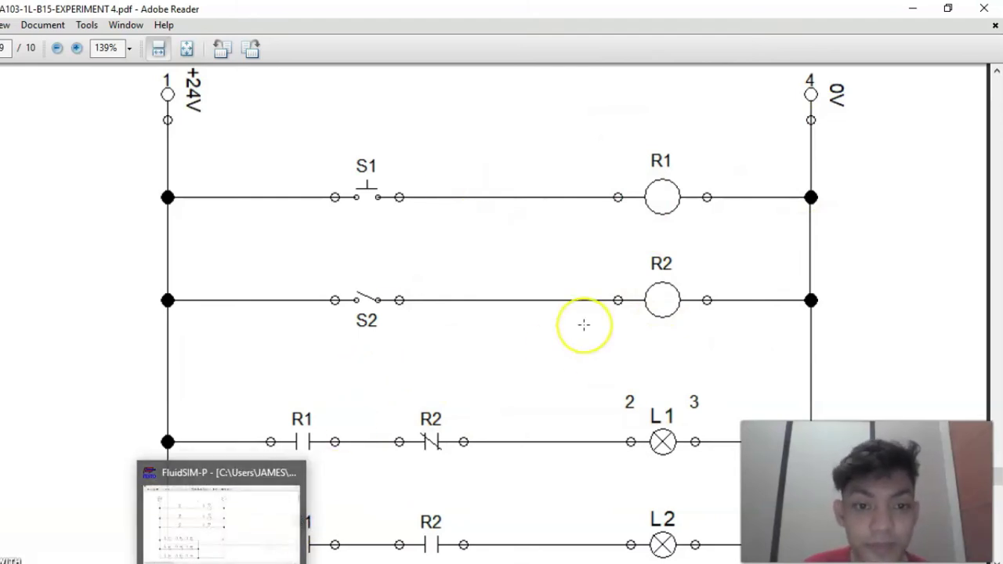
{"action": "scroll", "coordinate": [583, 325], "scroll_direction": "down", "scroll_amount": 3}
{"action": "scroll", "coordinate": [584, 325], "scroll_direction": "down", "scroll_amount": 6}
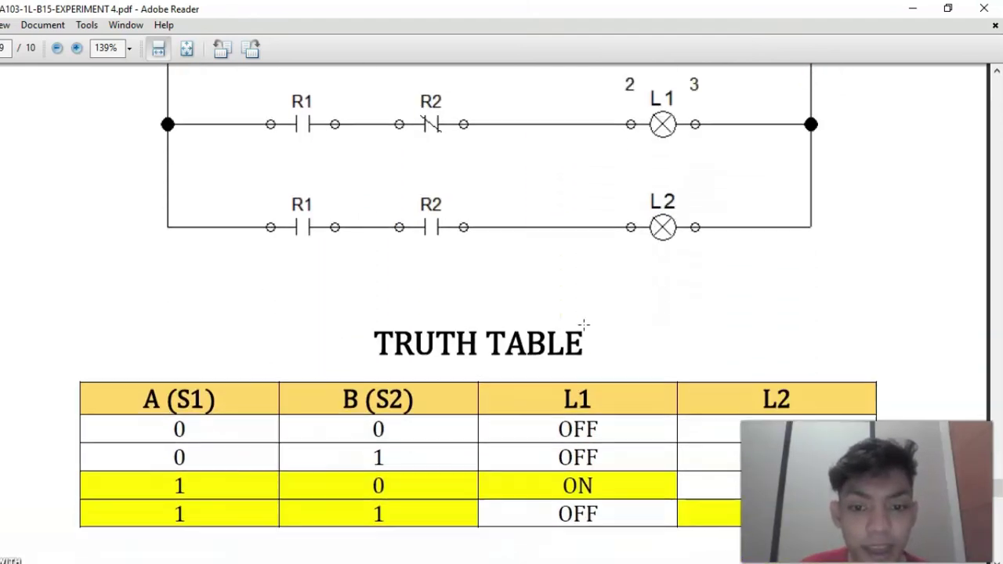
{"action": "scroll", "coordinate": [584, 325], "scroll_direction": "down", "scroll_amount": 1}
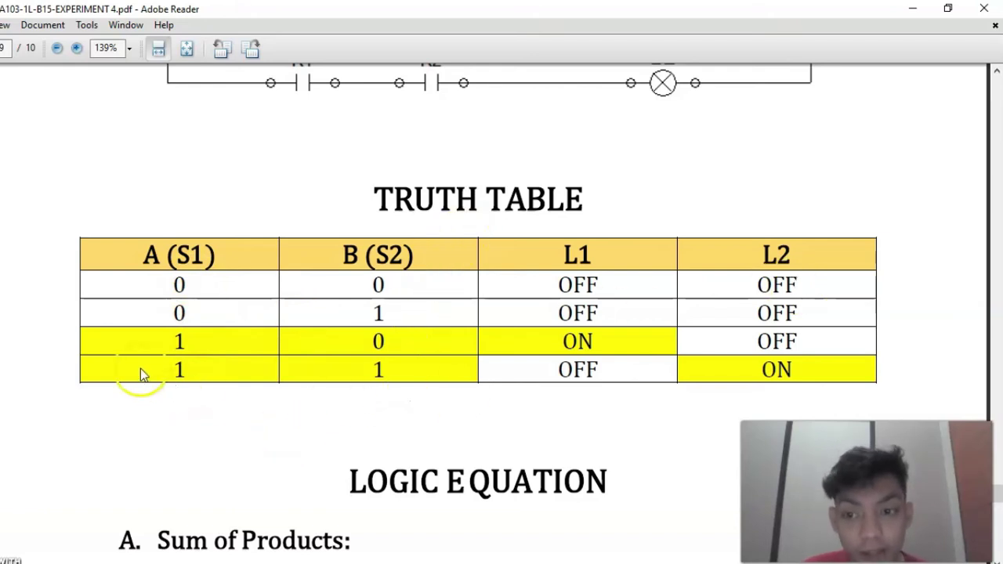
{"action": "left_click", "coordinate": [377, 368]}
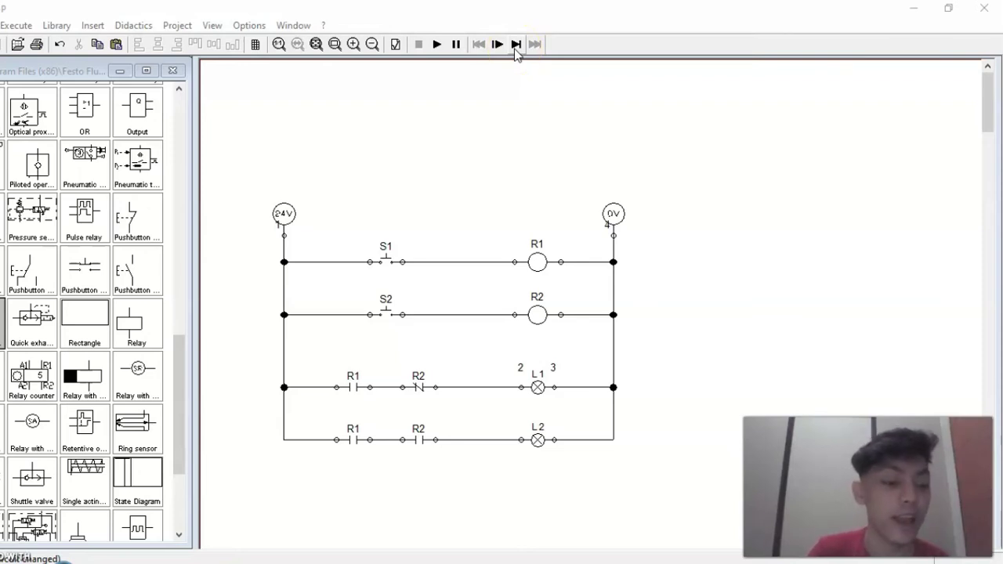
Simulate the two-lamp circuit by state changes, actuating and releasing S1 alone until relay R1 lights lamp L1.
{"action": "left_click", "coordinate": [409, 296]}
{"action": "left_click", "coordinate": [516, 44]}
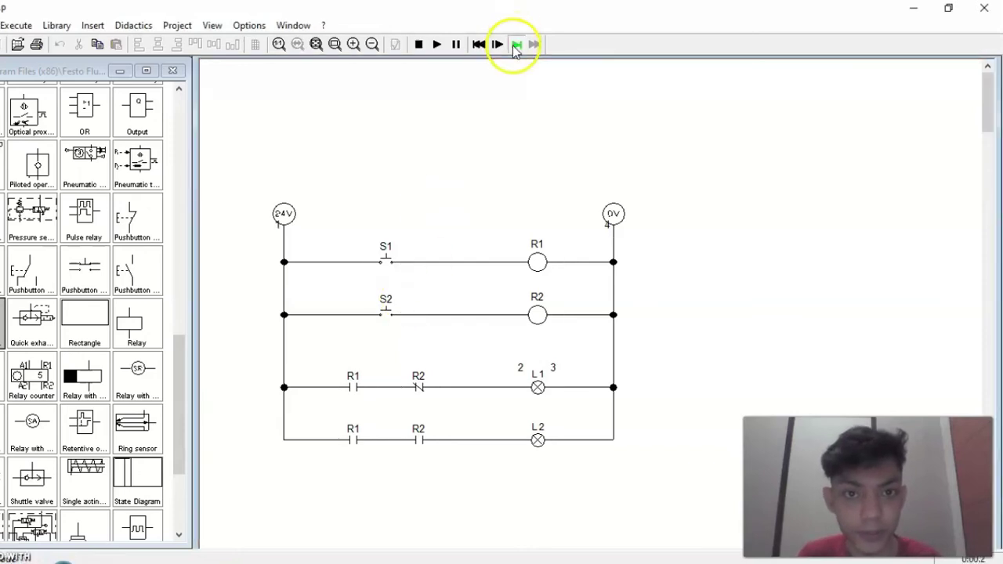
{"action": "left_click", "coordinate": [386, 260]}
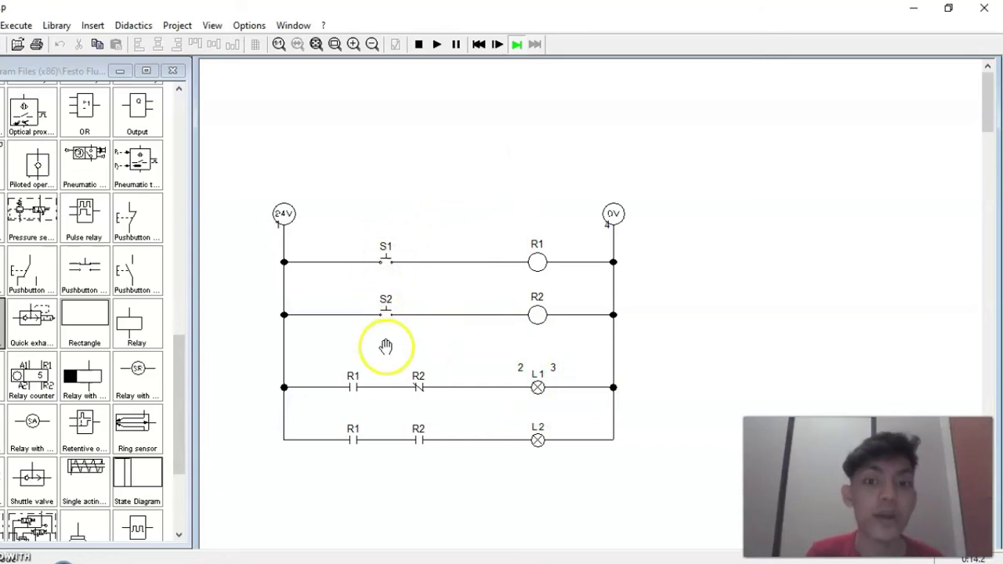
{"action": "left_click", "coordinate": [389, 251]}
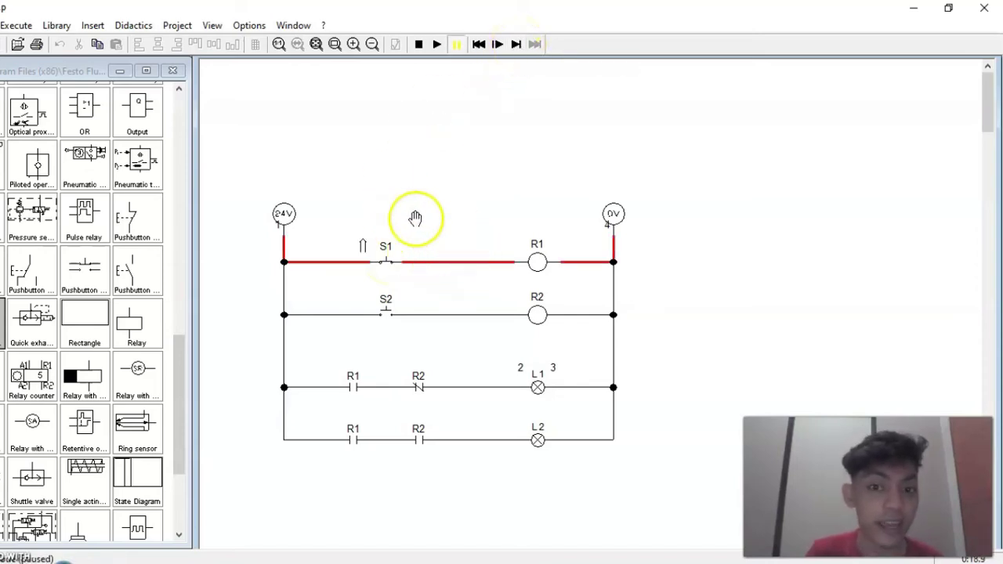
{"action": "left_click", "coordinate": [517, 45]}
{"action": "left_click", "coordinate": [517, 45]}
{"action": "left_click", "coordinate": [516, 45]}
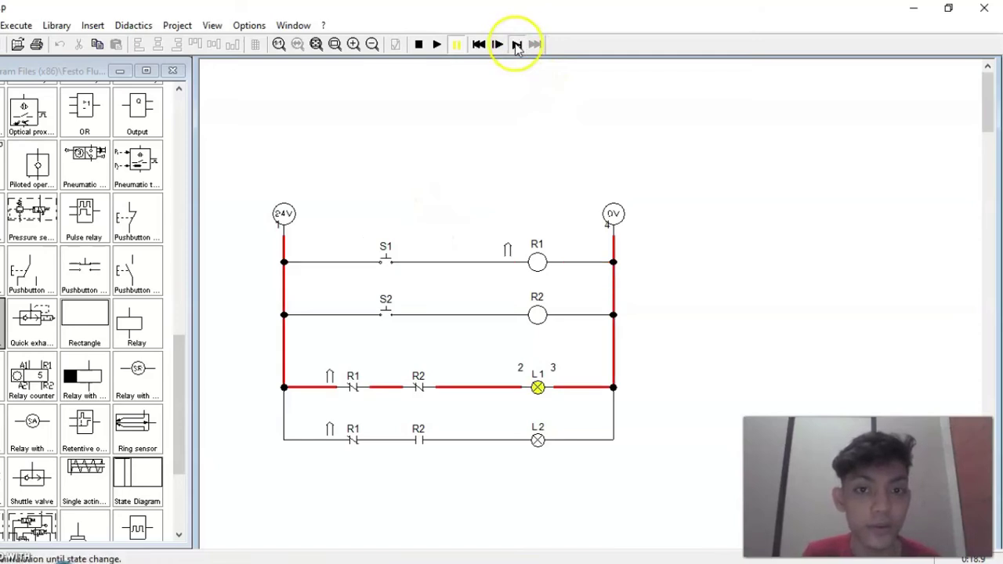
Actuate S1 and S2 together and advance the simulation until relay R2 switches over to lamp L2.
{"action": "left_click", "coordinate": [387, 249]}
{"action": "left_click", "coordinate": [516, 45]}
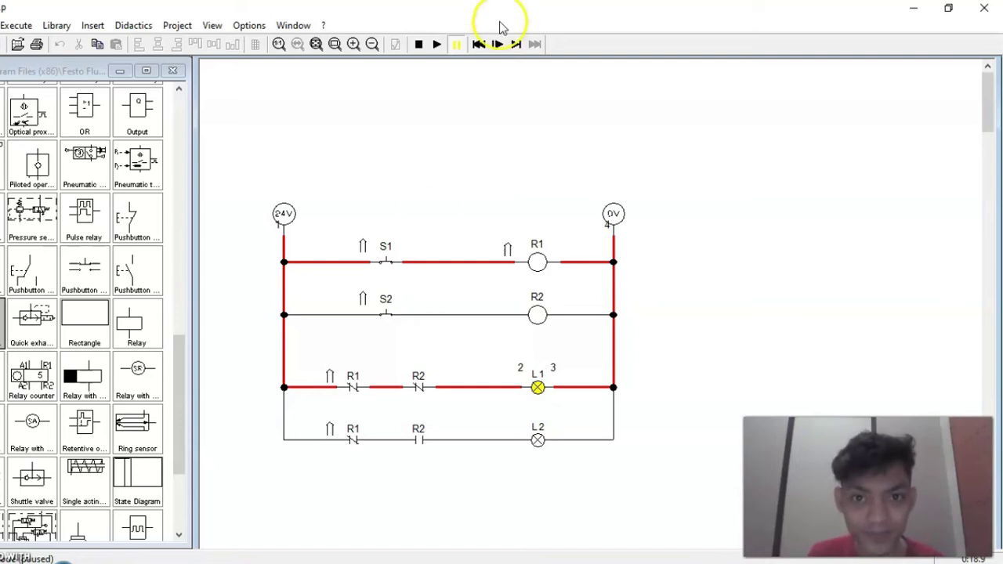
{"action": "left_click", "coordinate": [515, 47]}
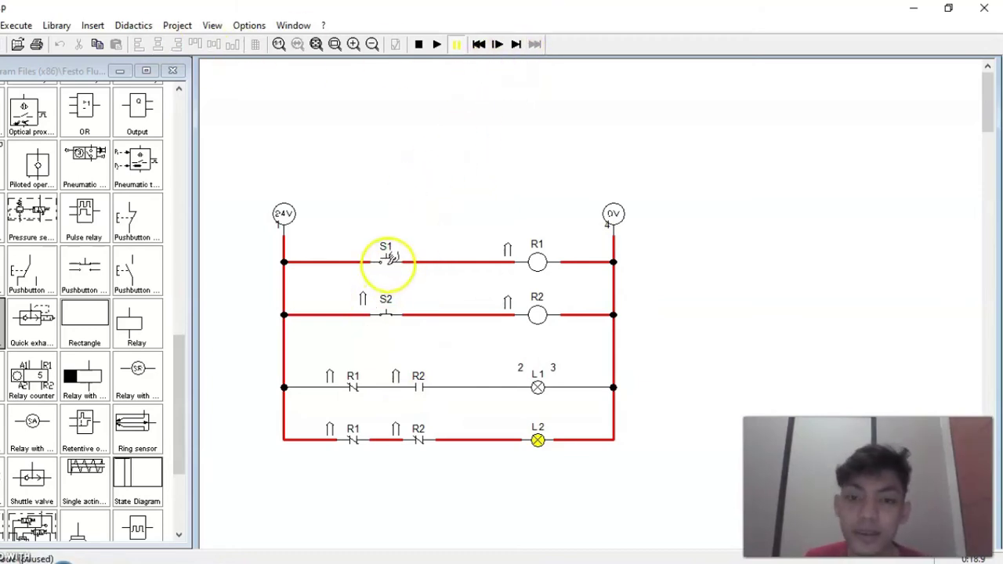
Release S1 and S2, and advance the simulation by state changes until both relays have dropped out.
{"action": "left_click", "coordinate": [520, 43]}
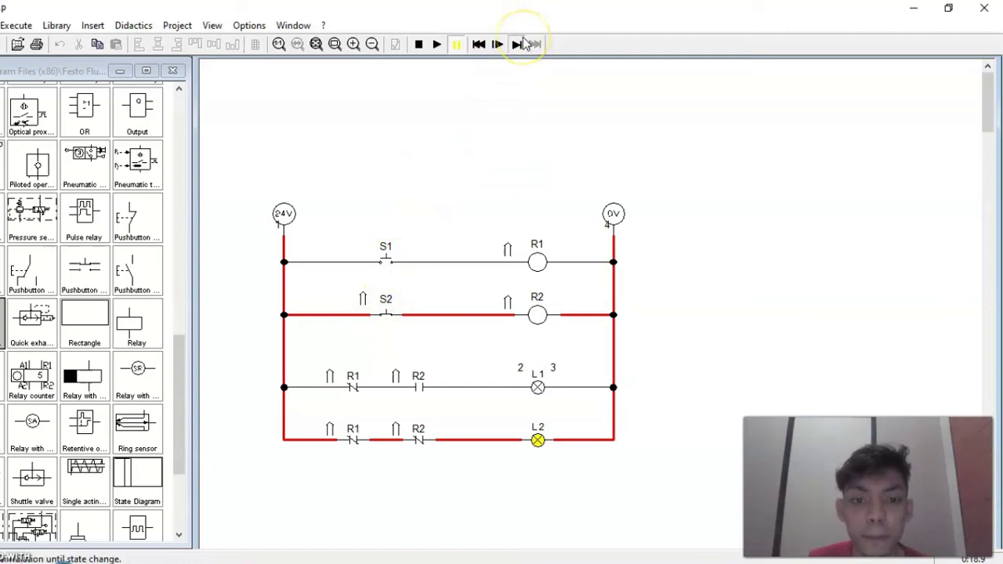
{"action": "left_click", "coordinate": [523, 42]}
{"action": "left_click", "coordinate": [523, 42]}
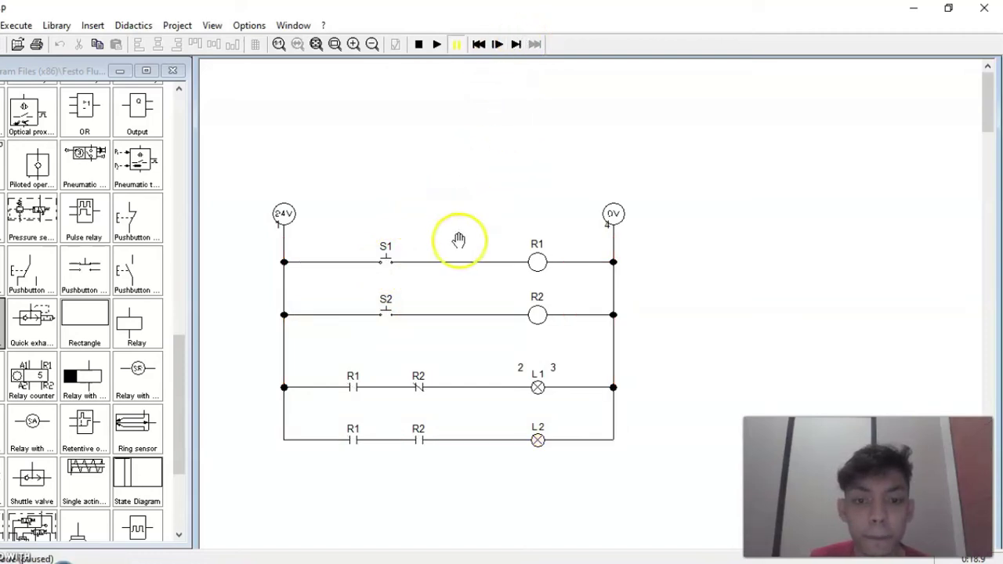
{"action": "left_click", "coordinate": [513, 43]}
{"action": "left_click", "coordinate": [521, 43]}
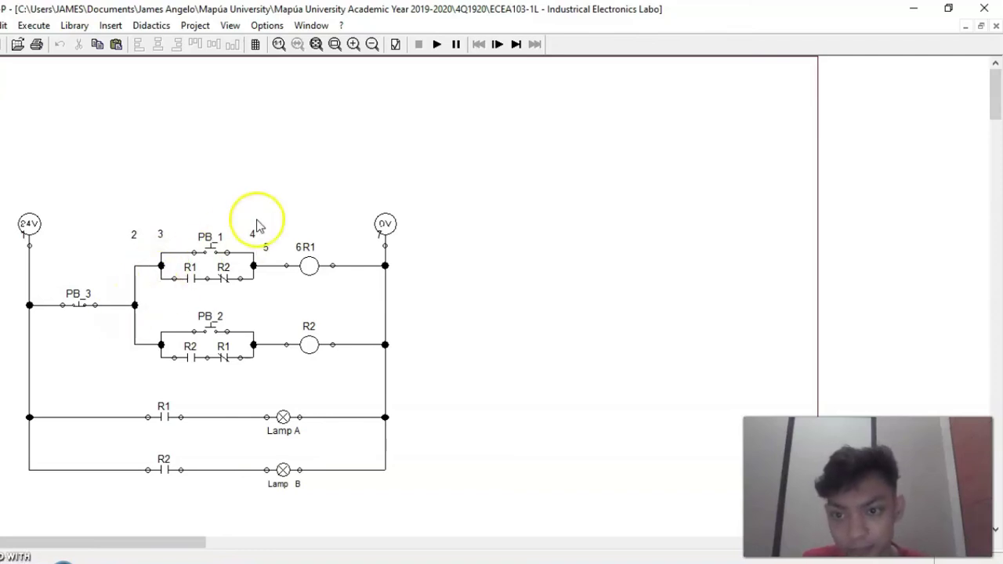
Simulate the PB_1, PB_2 and PB_3 latching circuit, actuating and releasing PB_1 so that R1 holds Lamp A on.
{"action": "left_click", "coordinate": [516, 45]}
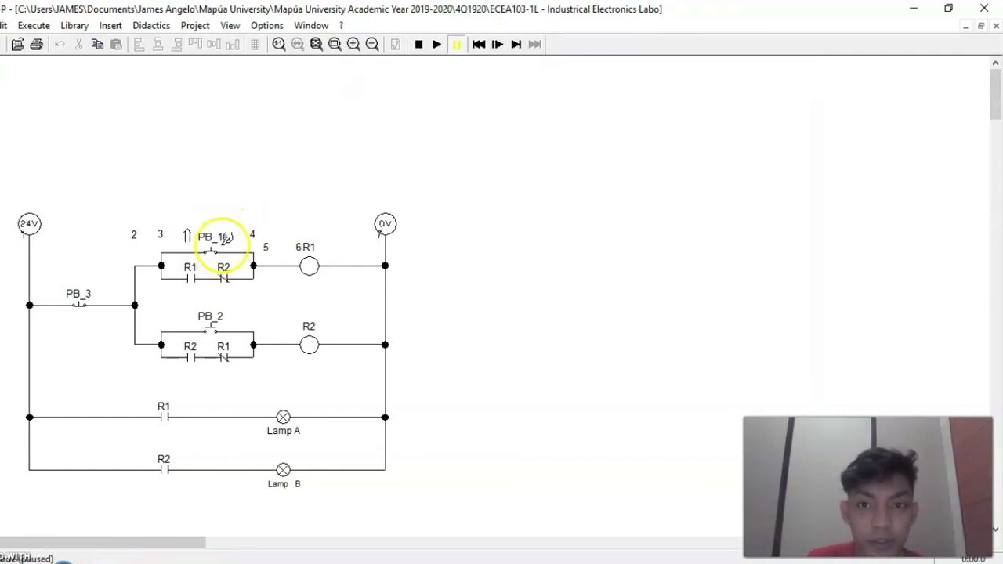
{"action": "left_click", "coordinate": [516, 46]}
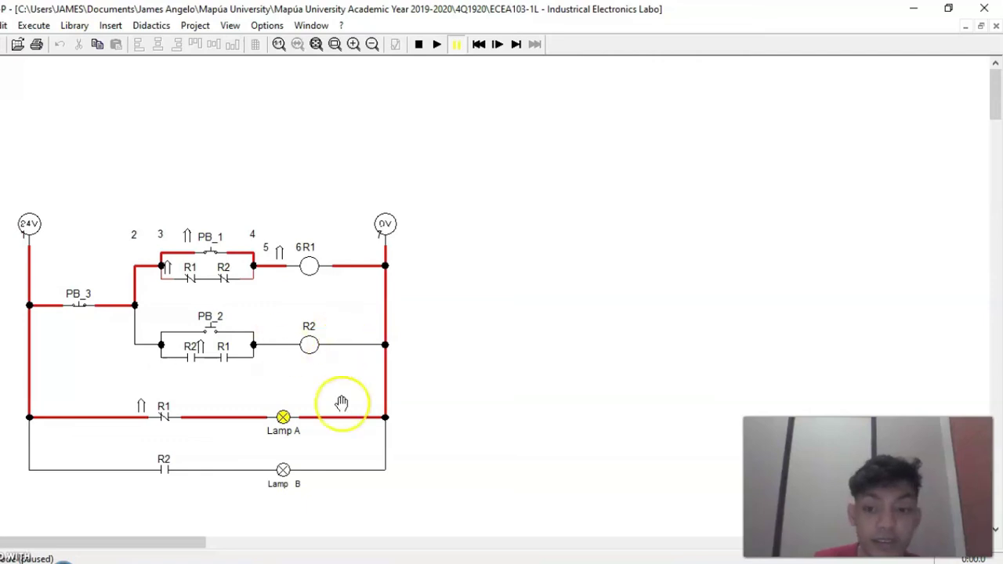
{"action": "left_click", "coordinate": [516, 45]}
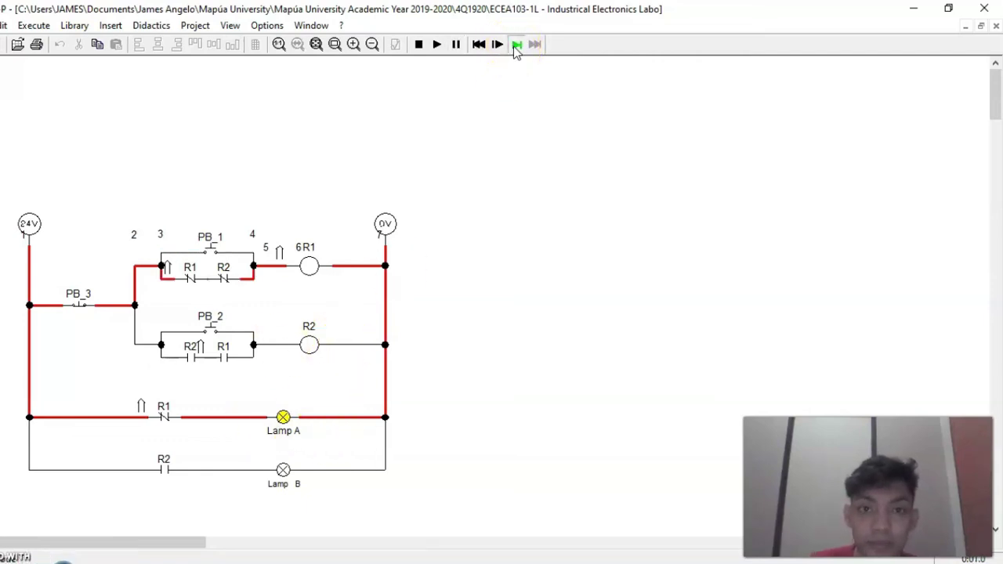
Actuate and release PB_2, advancing by state changes until R2 takes over from R1 and holds Lamp B on.
{"action": "left_click", "coordinate": [213, 321]}
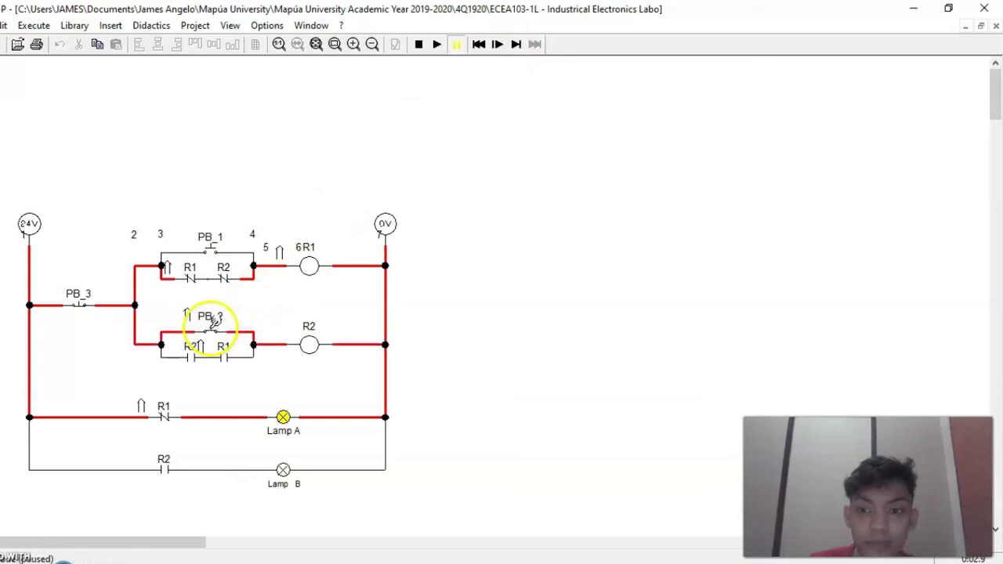
{"action": "left_click", "coordinate": [516, 44]}
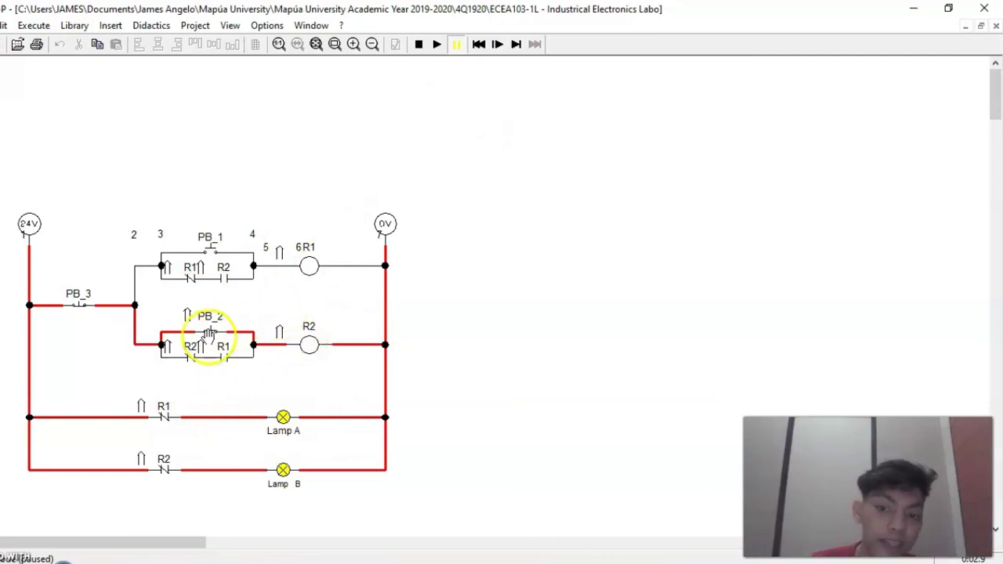
{"action": "left_click", "coordinate": [517, 45]}
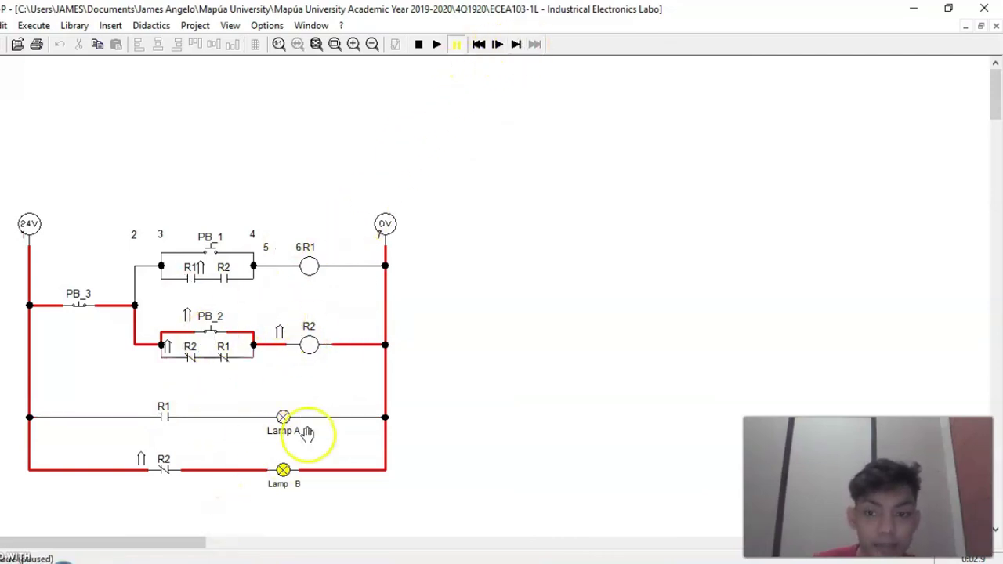
{"action": "left_click", "coordinate": [517, 47]}
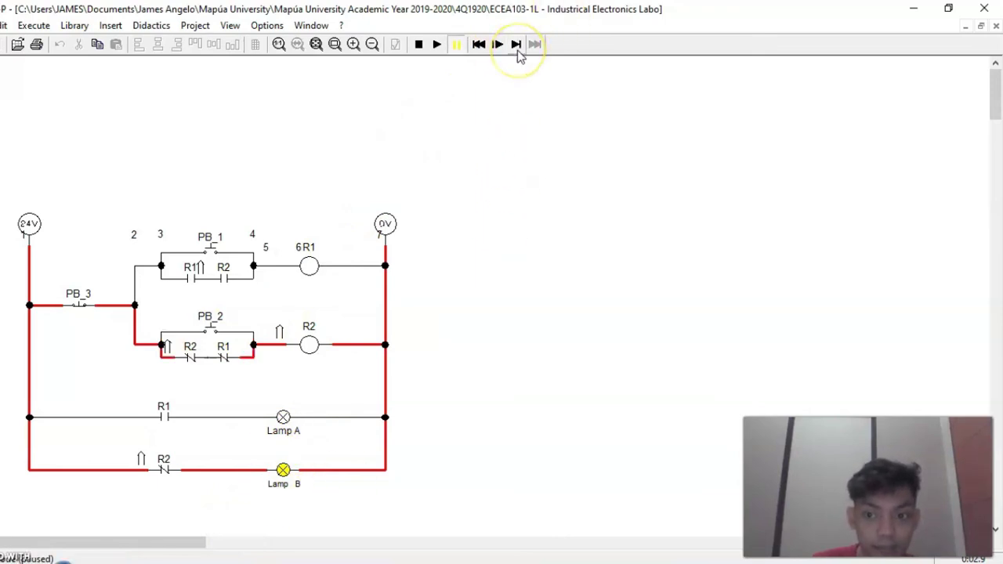
{"action": "left_click", "coordinate": [516, 45]}
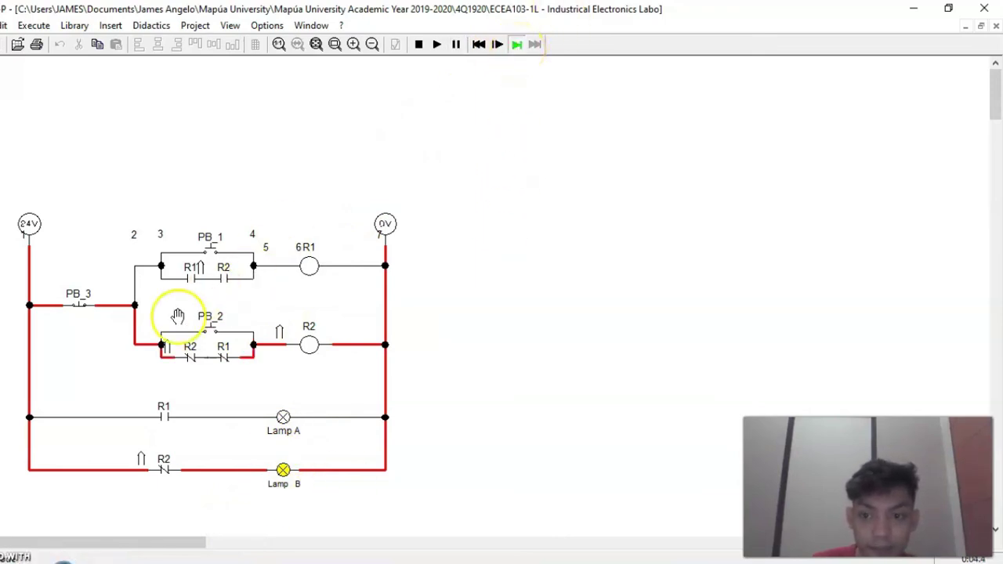
Reset the latching circuit with PB_3 and repeat the changeover from PB_1 to PB_2 state by state.
{"action": "left_click", "coordinate": [83, 297]}
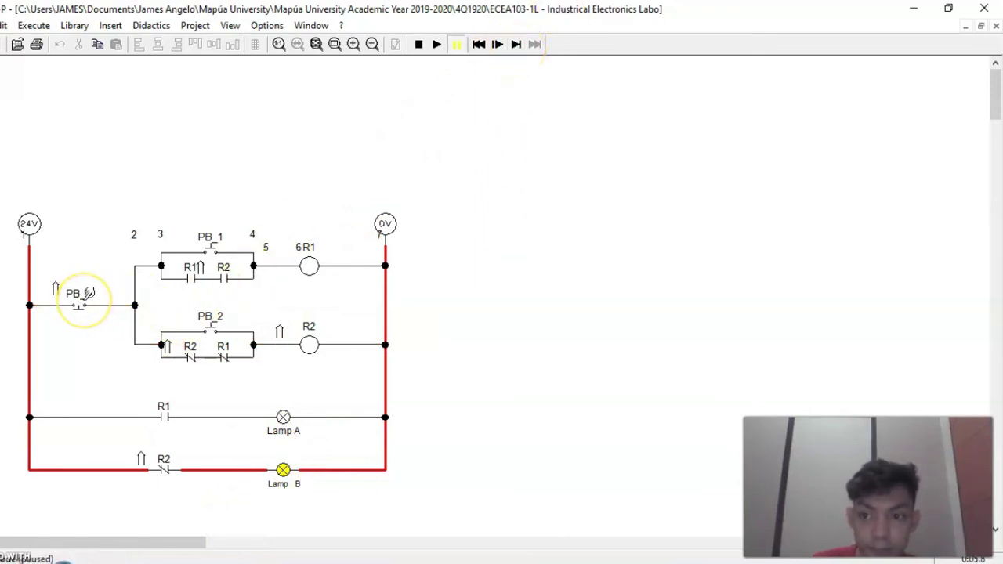
{"action": "left_click", "coordinate": [515, 45]}
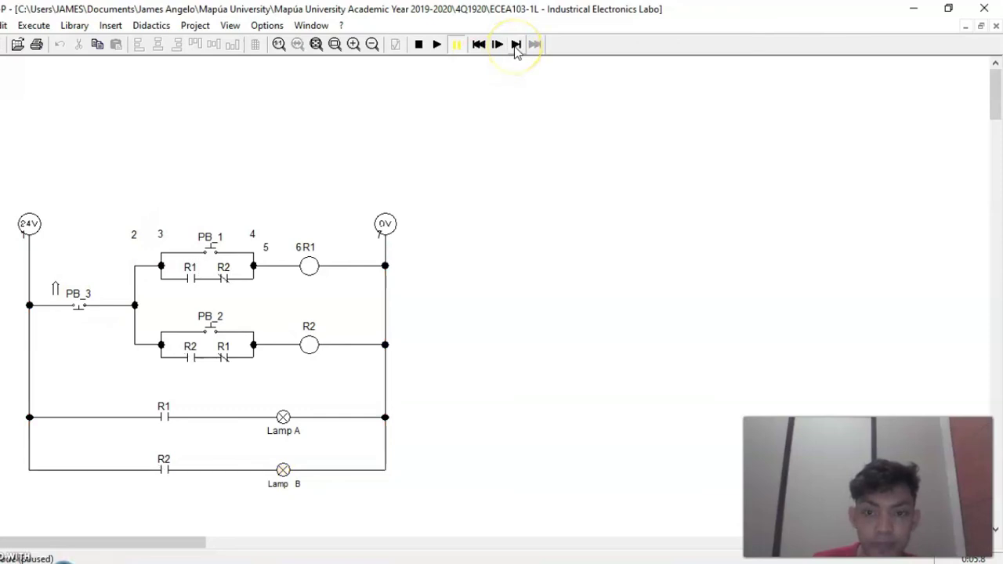
{"action": "left_click", "coordinate": [210, 244]}
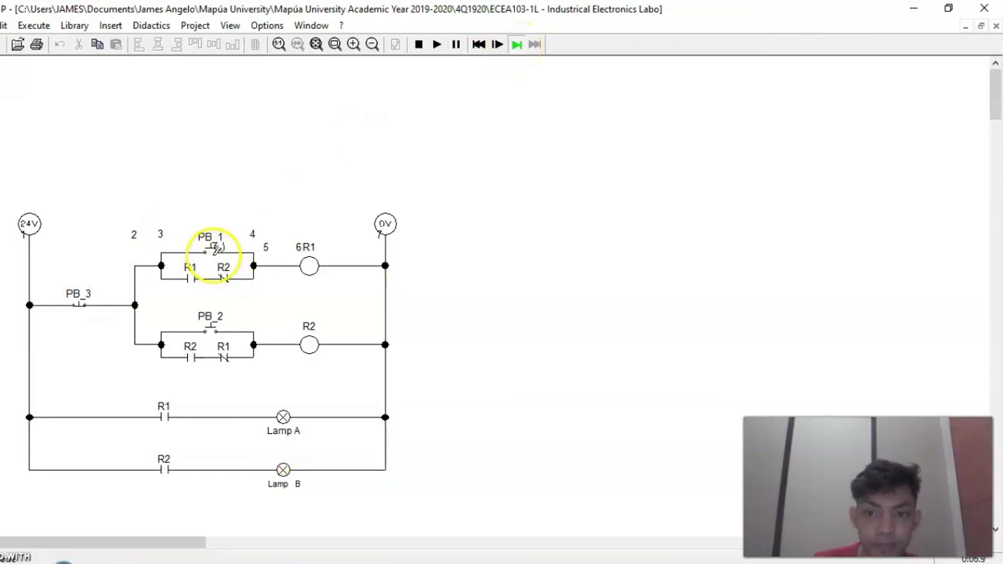
{"action": "left_click", "coordinate": [516, 44]}
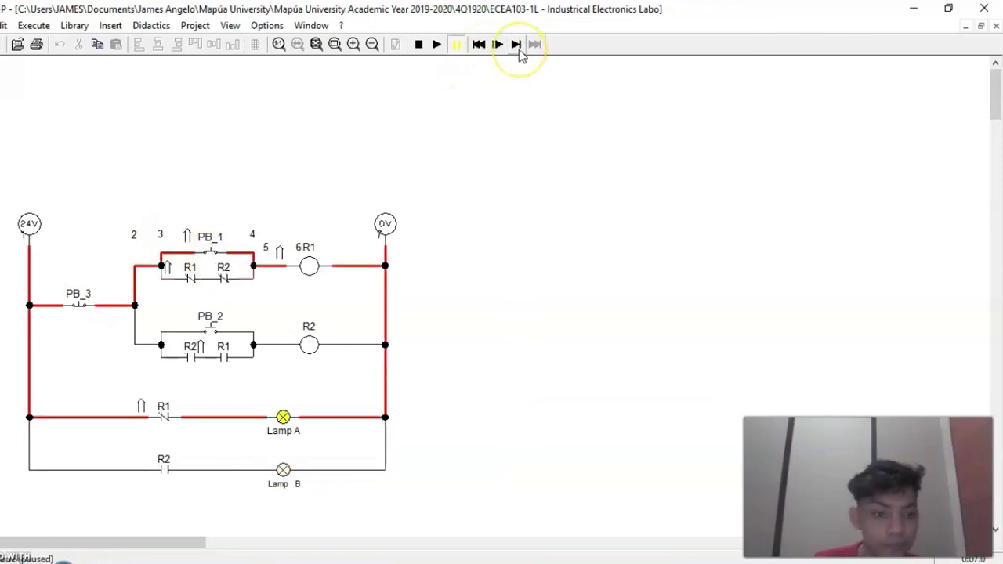
{"action": "left_click", "coordinate": [200, 323]}
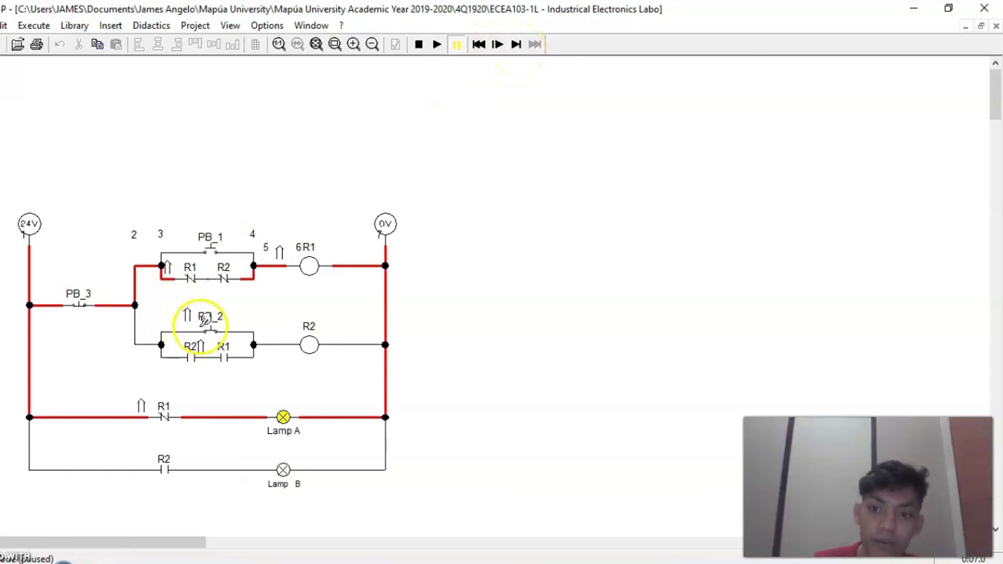
{"action": "left_click", "coordinate": [516, 44]}
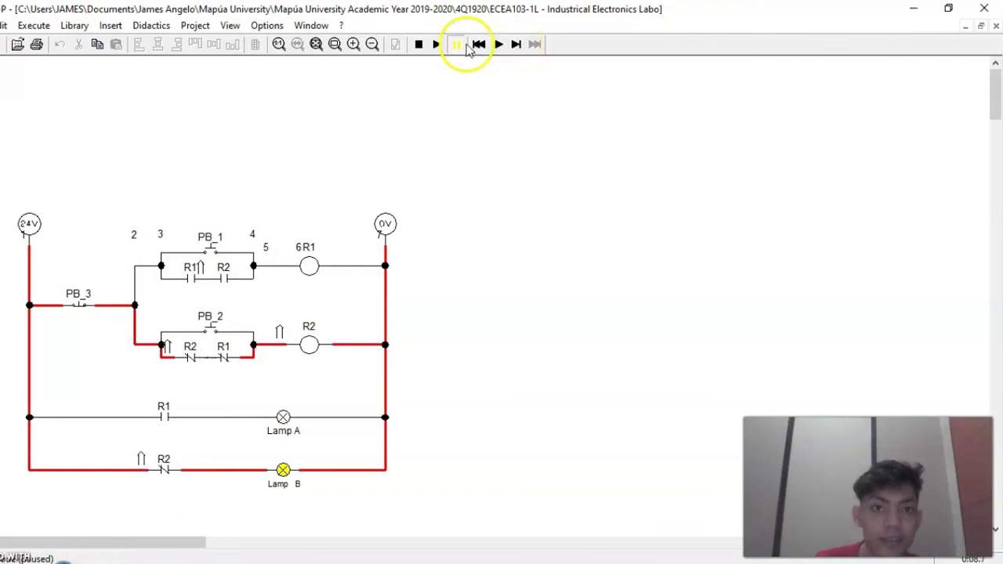
Run the simulation continuously, alternate PB_1 and PB_2 twice to switch between the lamps, and reset the circuit with PB_3.
{"action": "left_click", "coordinate": [436, 44]}
{"action": "left_click", "coordinate": [210, 243]}
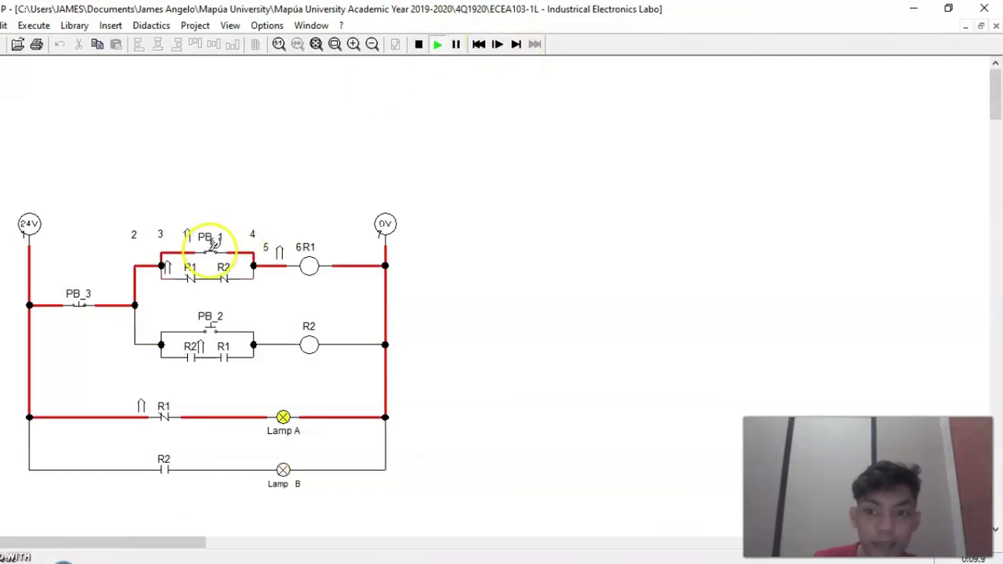
{"action": "left_click", "coordinate": [217, 320]}
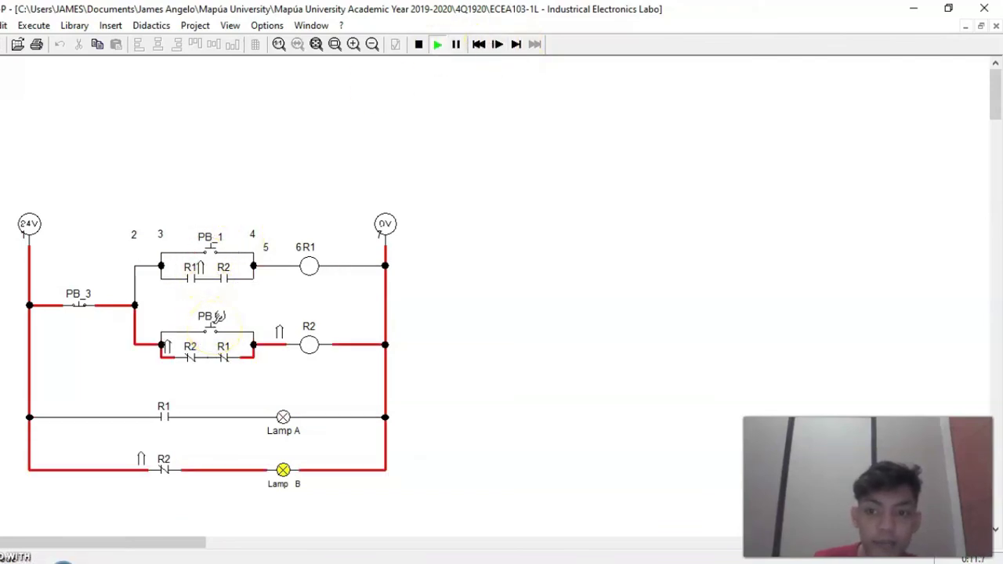
{"action": "left_click", "coordinate": [210, 242]}
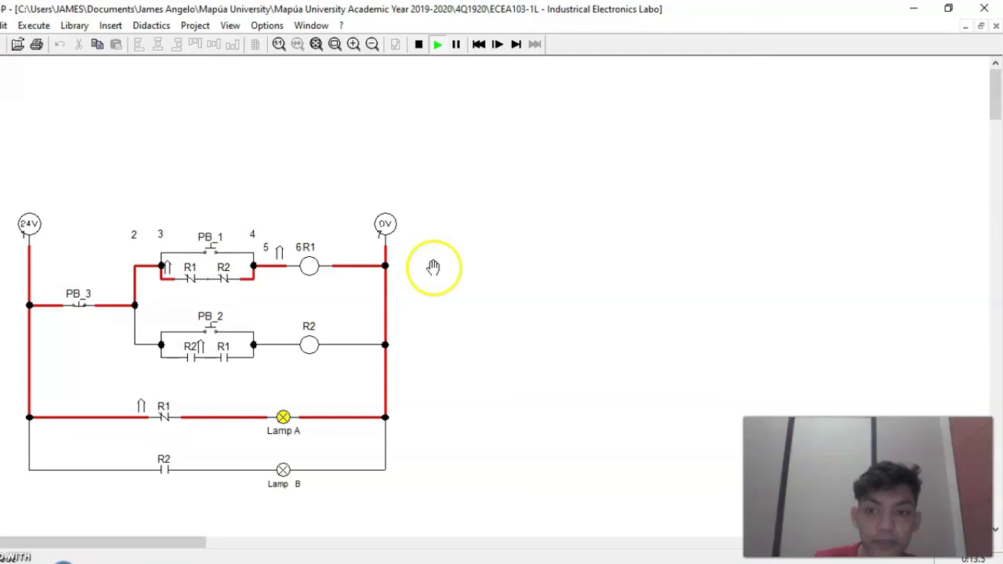
{"action": "left_click", "coordinate": [218, 319]}
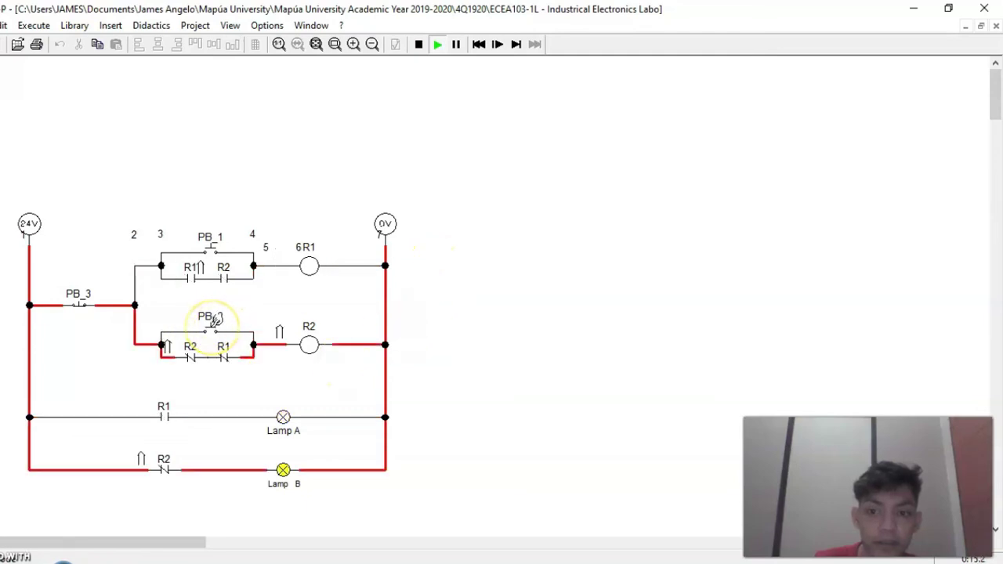
{"action": "left_click", "coordinate": [81, 294]}
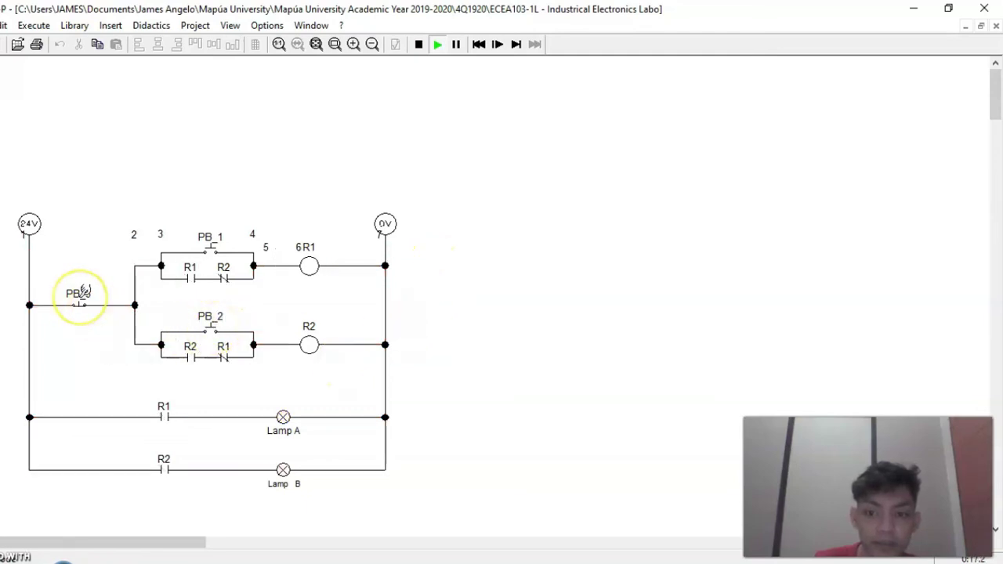